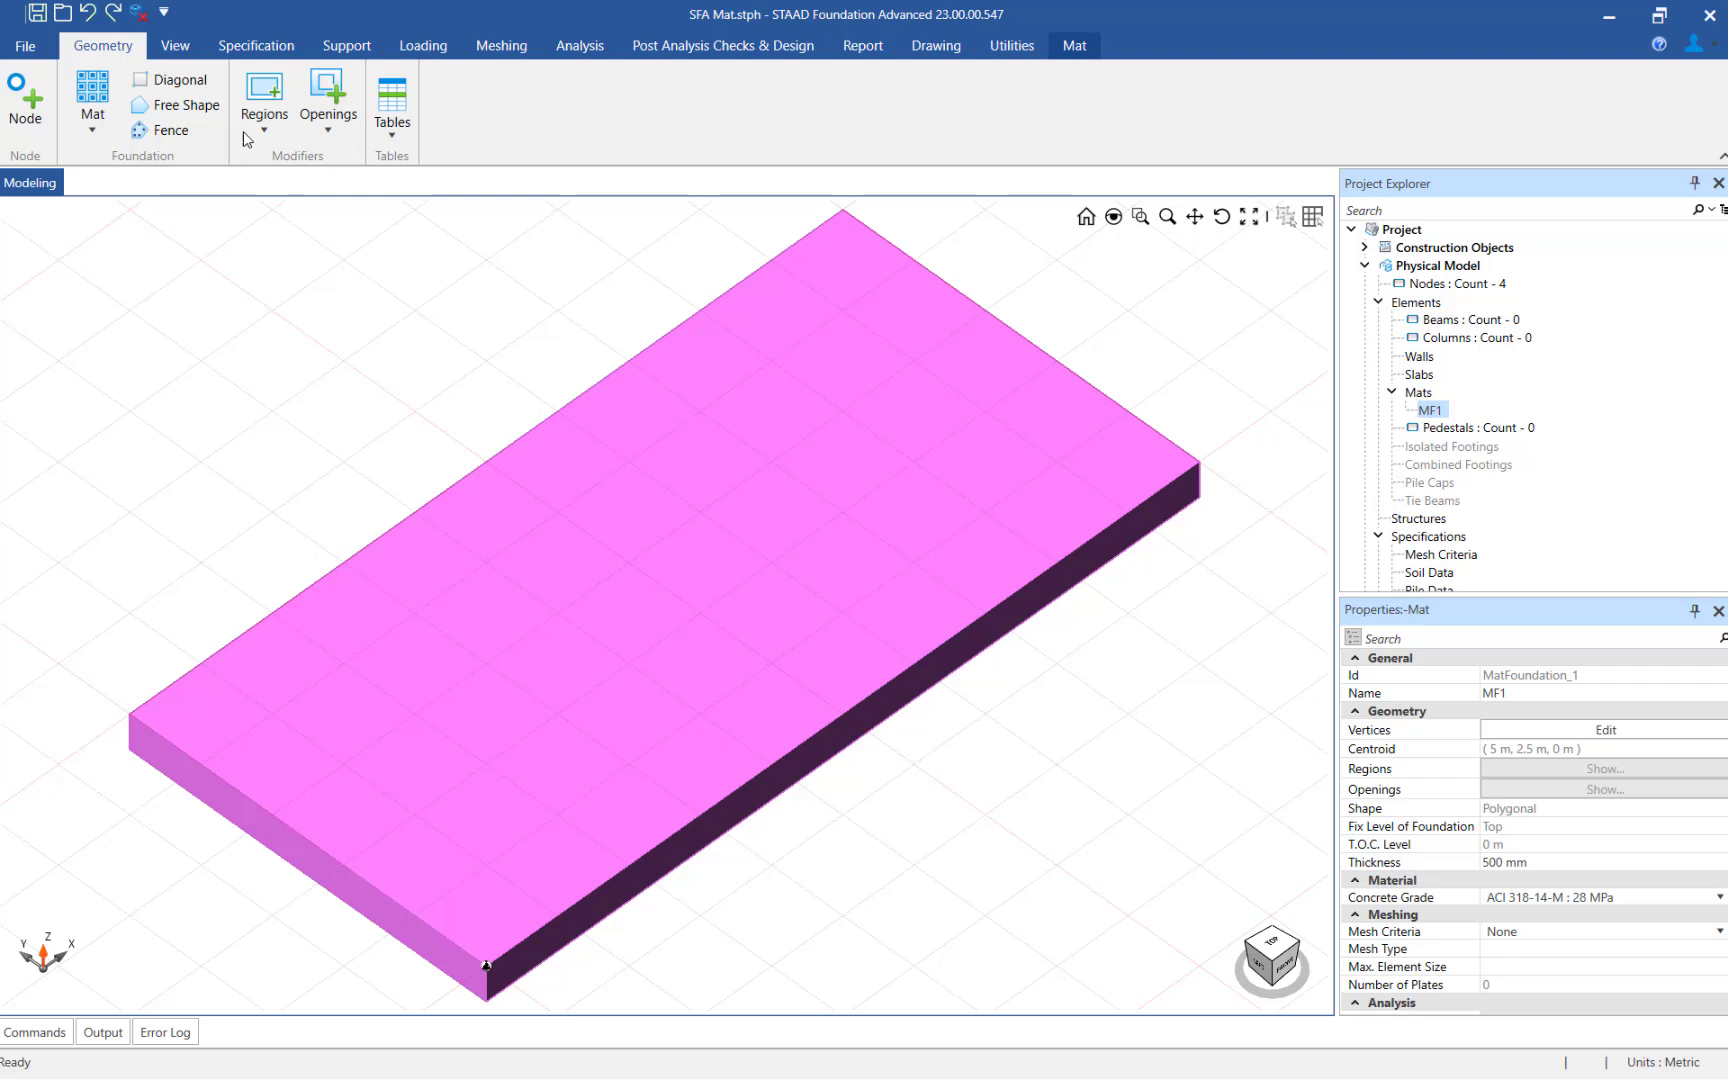
Create a pinned pile support using the ACI 318-14-M : 28 MPa concrete grade
{"action": "left_click", "coordinate": [330, 46]}
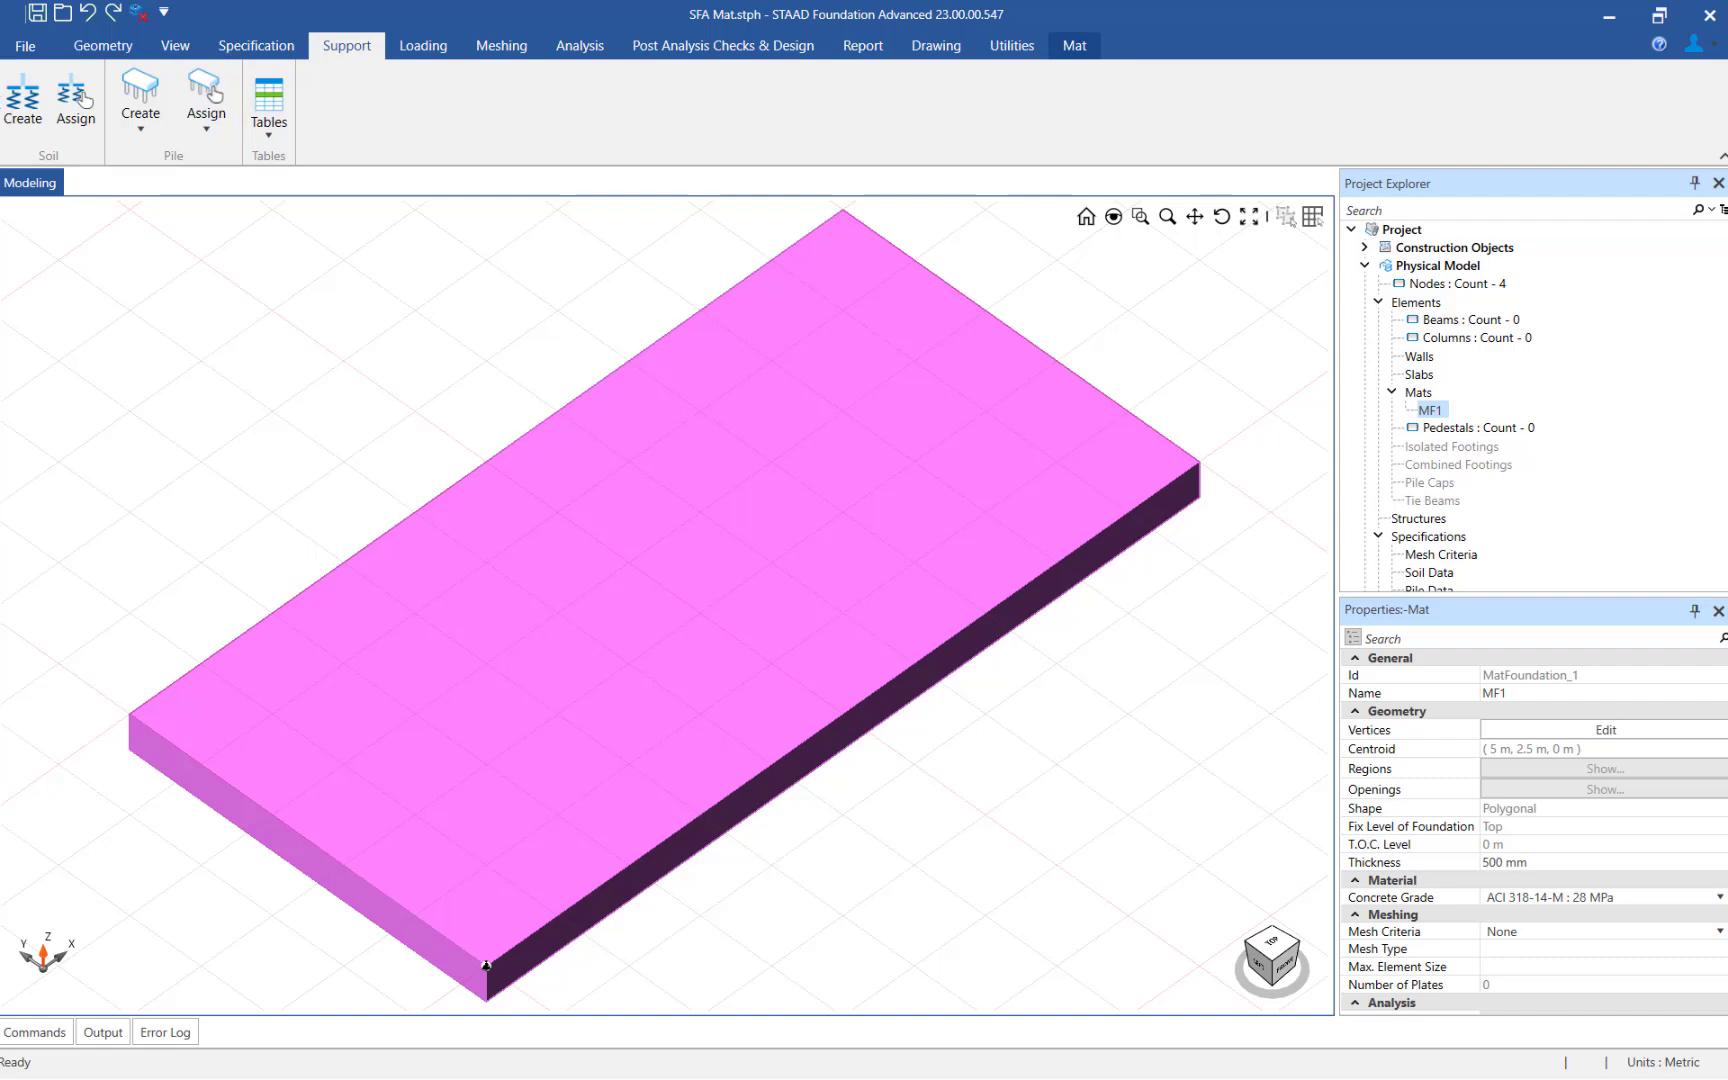
{"action": "left_click", "coordinate": [139, 128]}
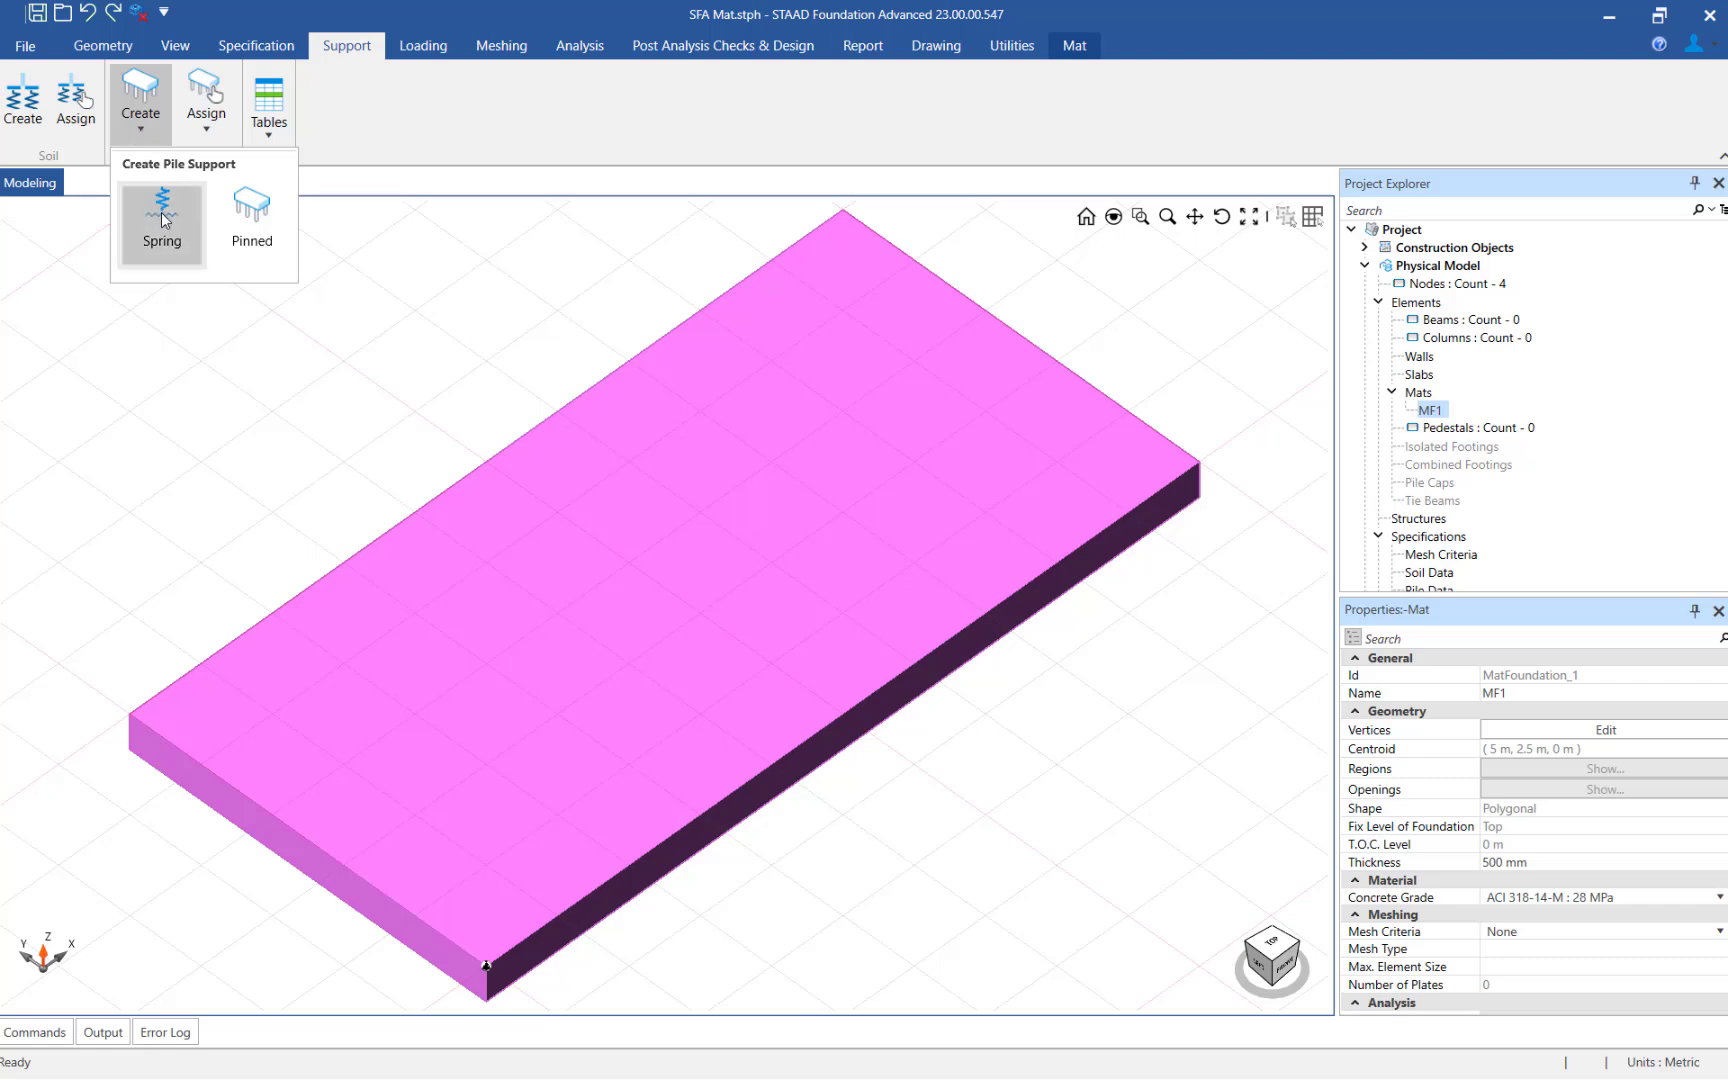
{"action": "left_click", "coordinate": [240, 222]}
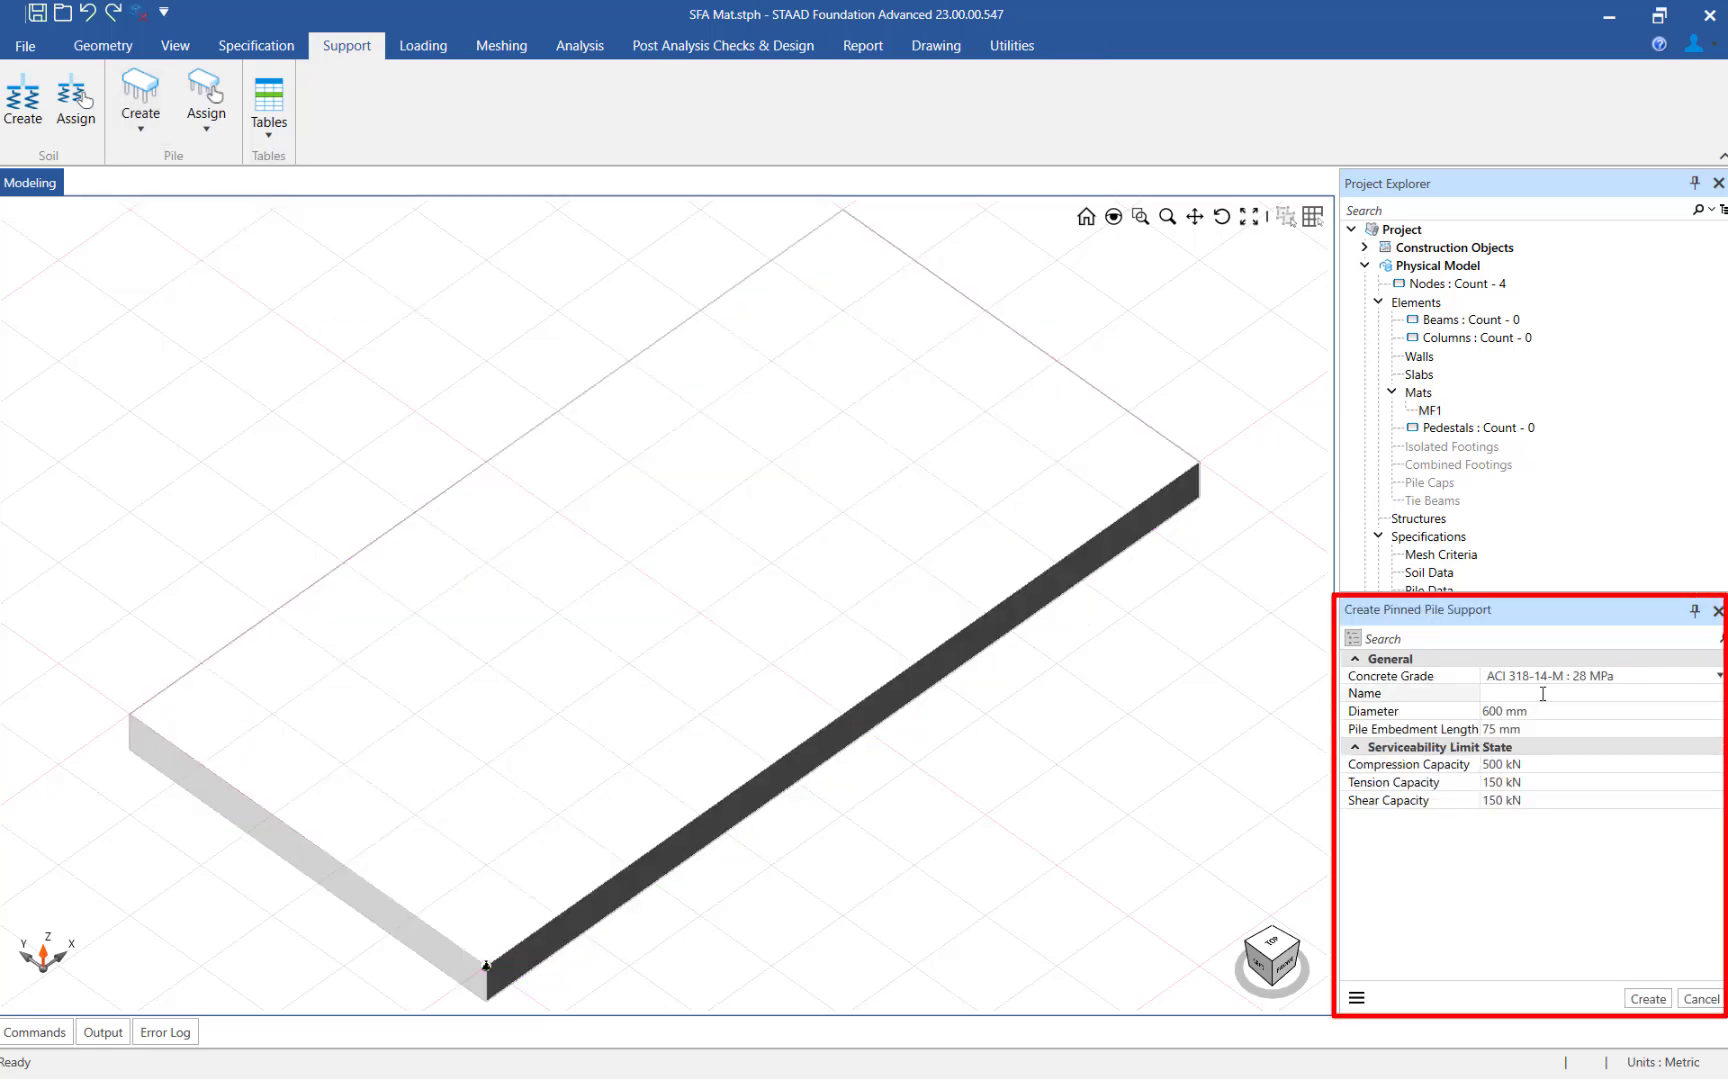
{"action": "left_click", "coordinate": [1720, 680]}
{"action": "left_click", "coordinate": [1720, 677]}
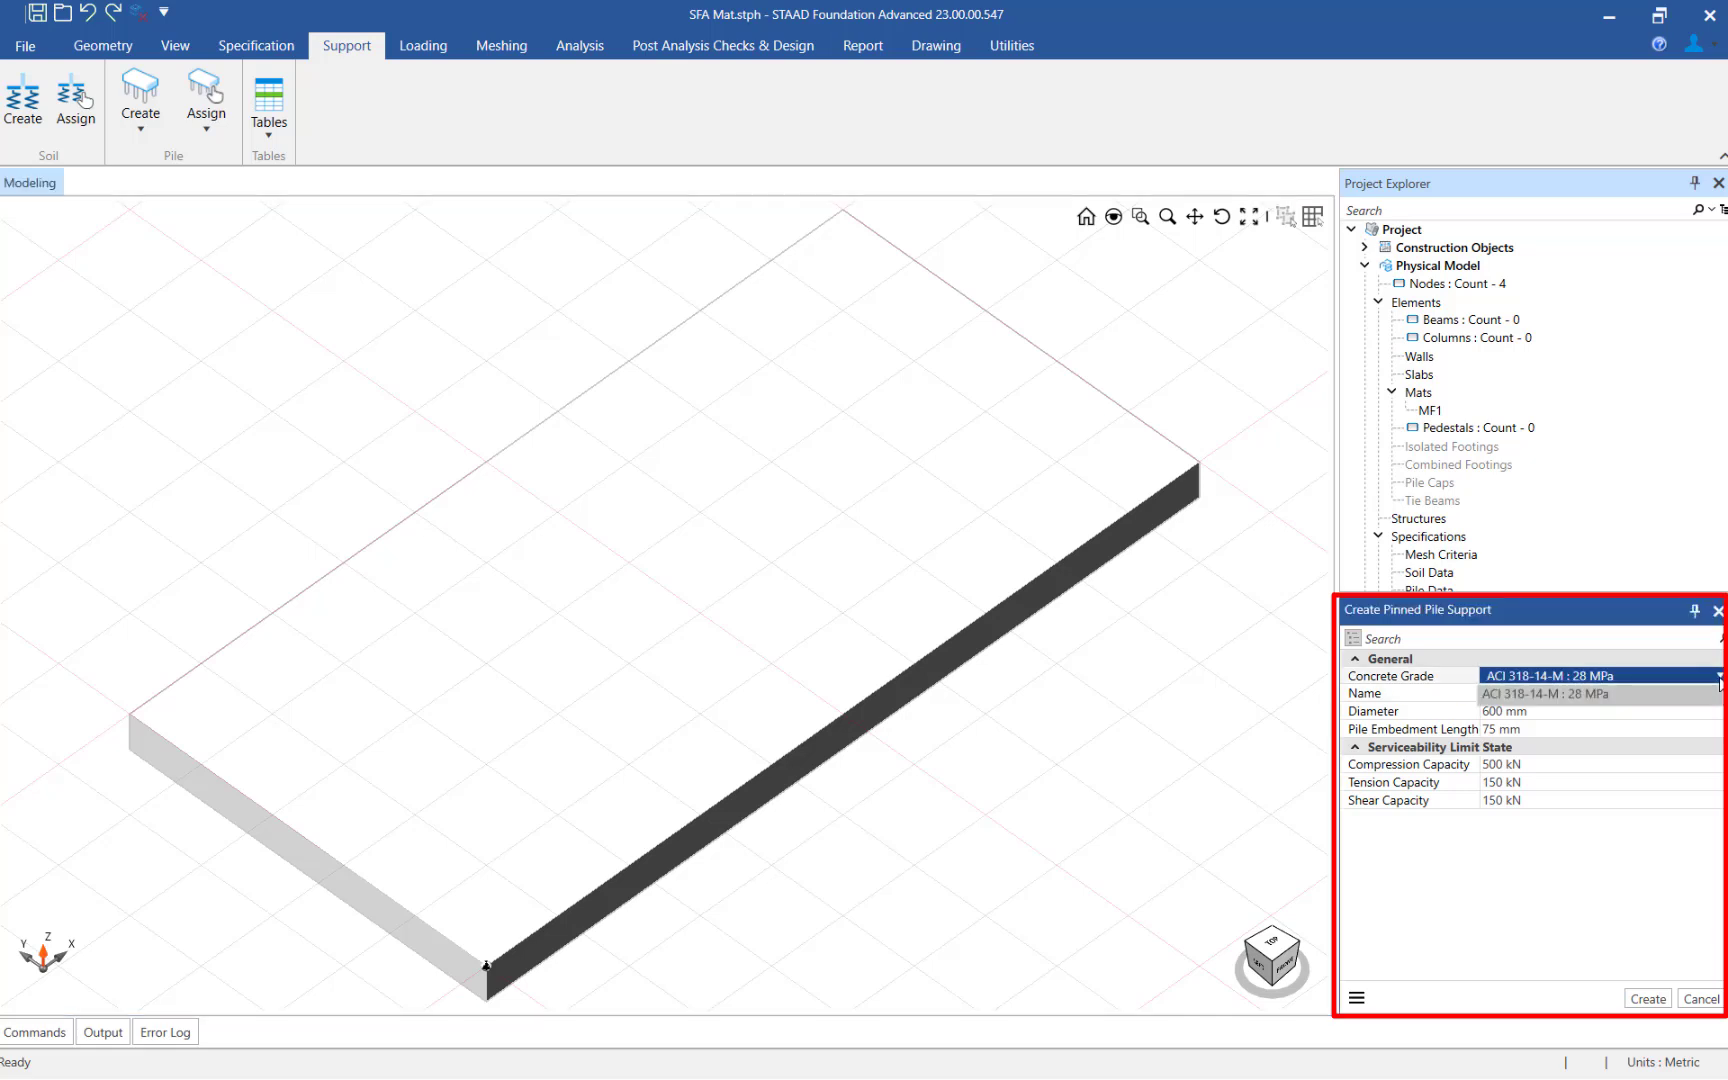
{"action": "left_click", "coordinate": [1720, 678]}
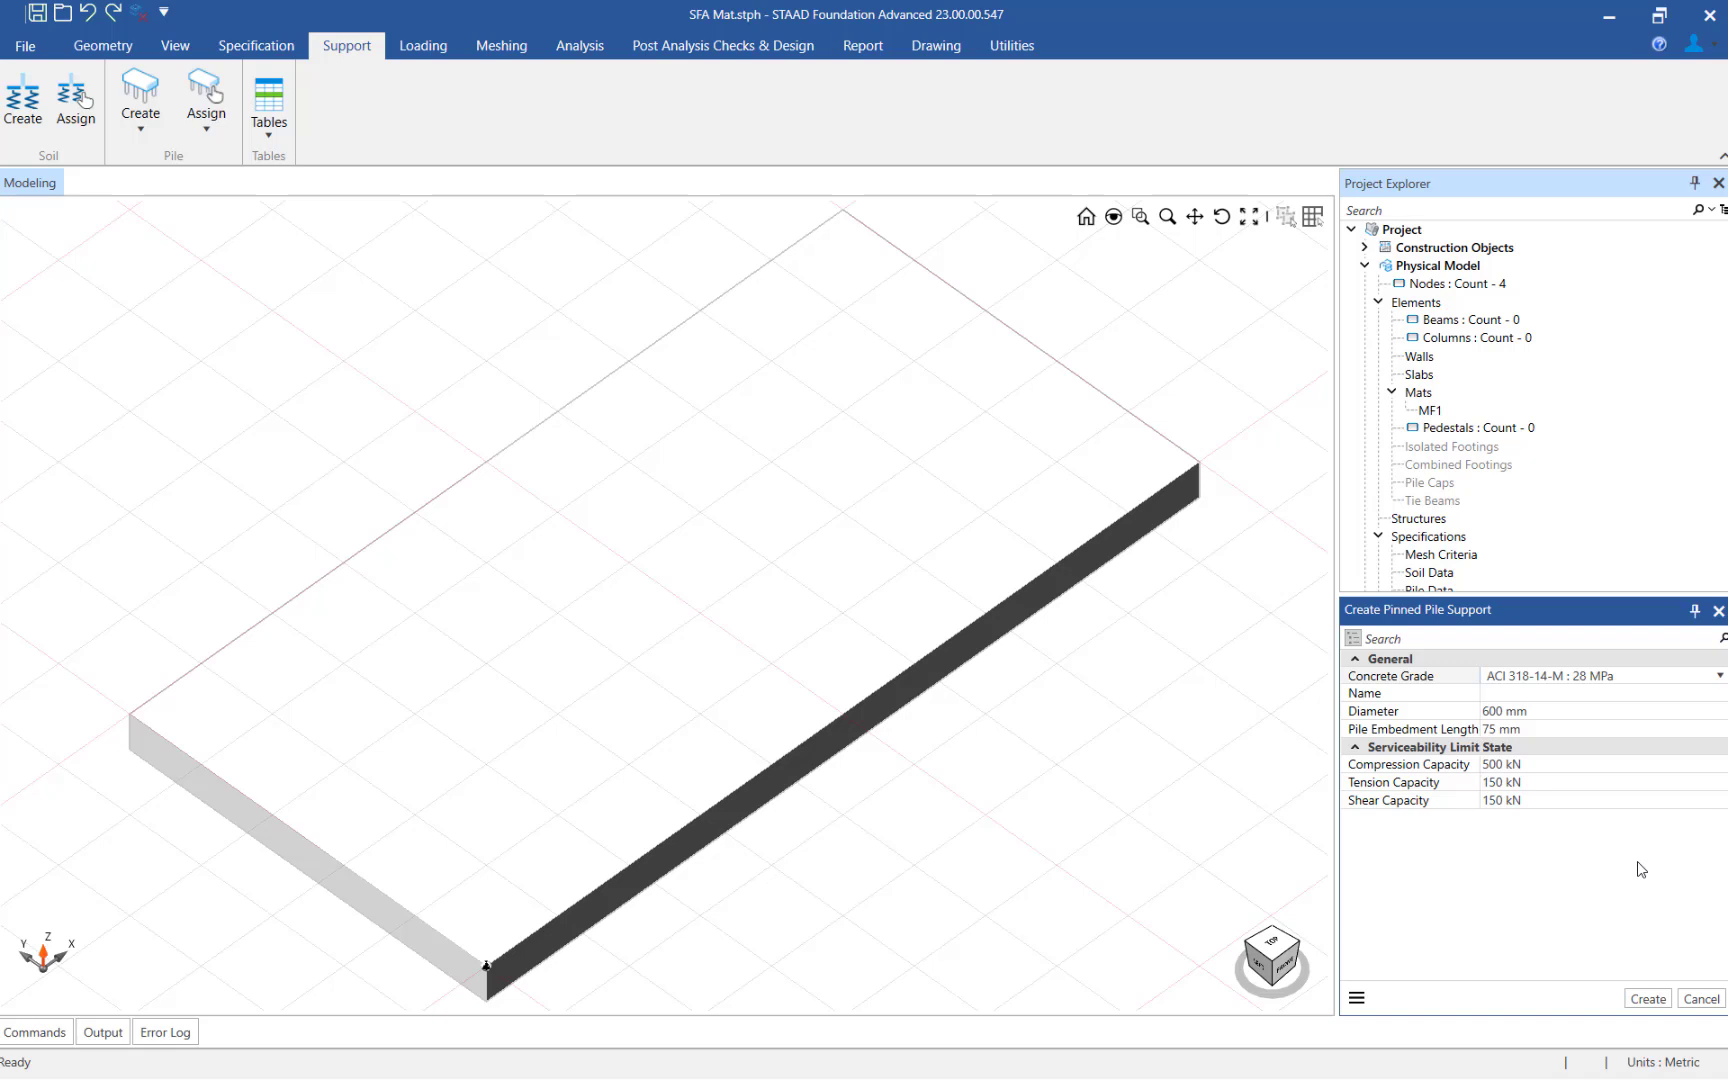
{"action": "left_click", "coordinate": [1647, 999]}
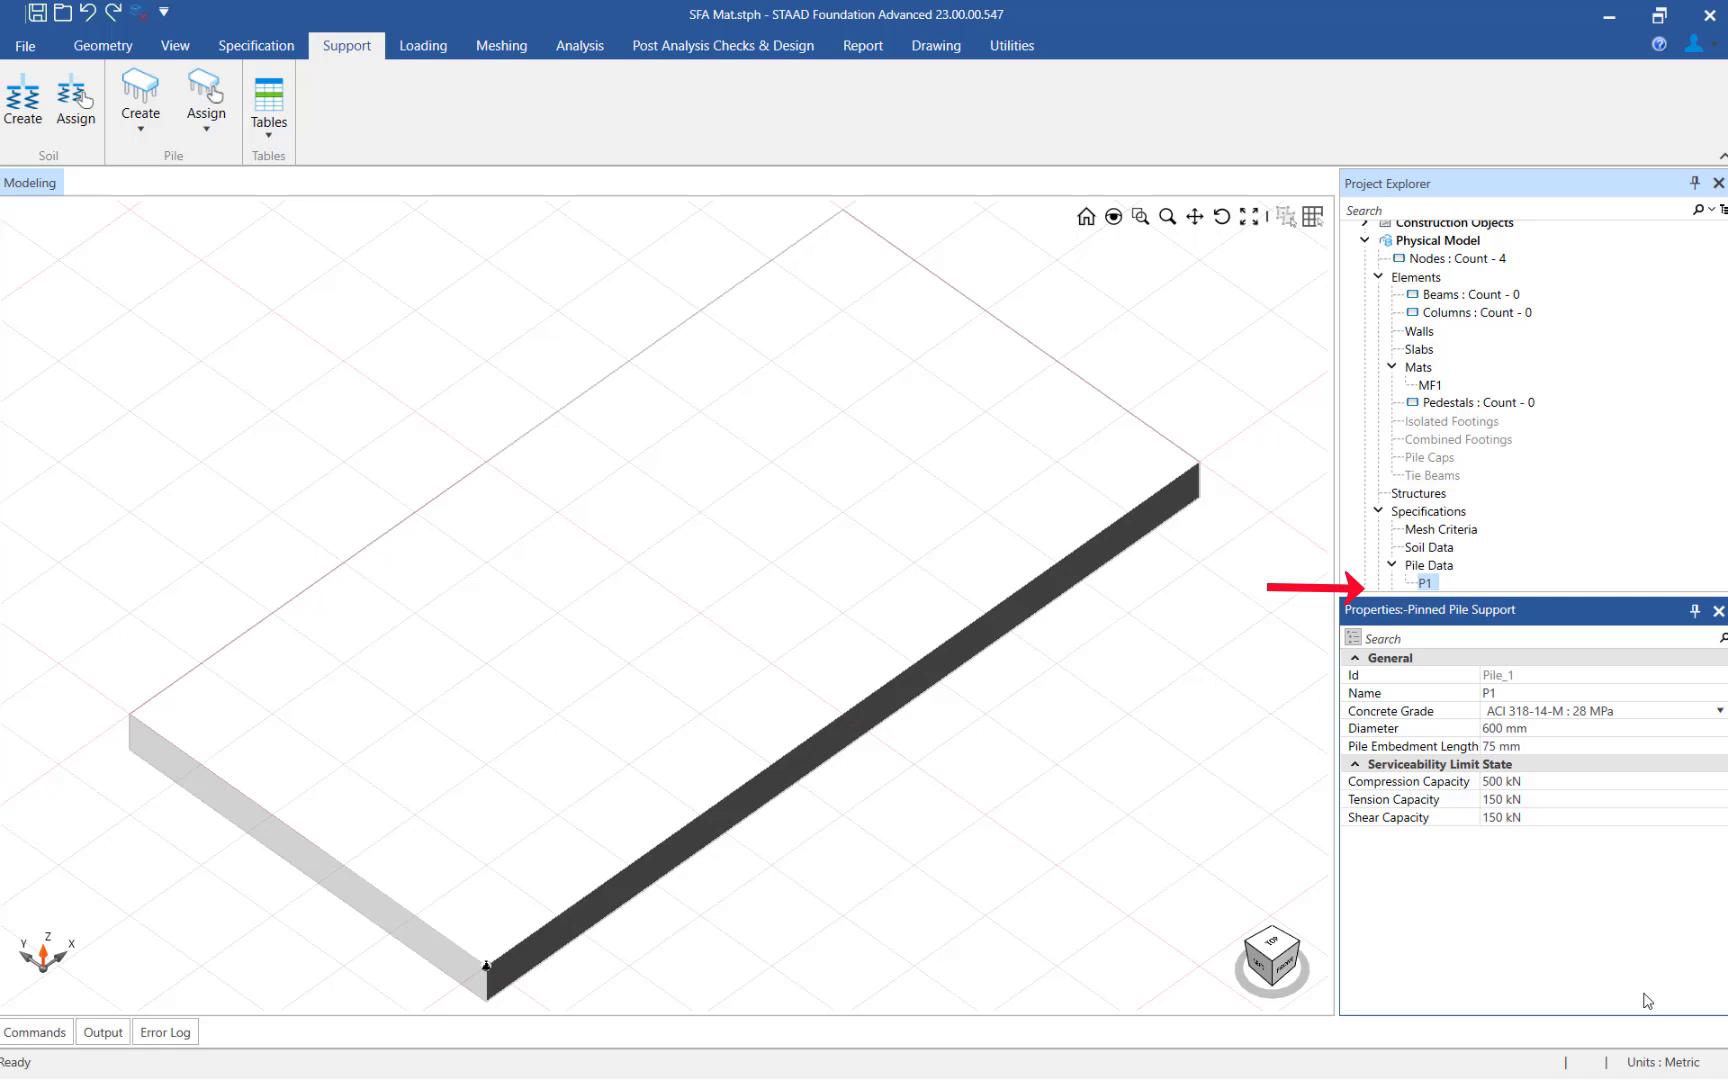
Assign pile P1 to the mat by table, pasting the X, Y, Z coordinates copied from the Excel sheet, and create the piles
{"action": "left_click", "coordinate": [1427, 584]}
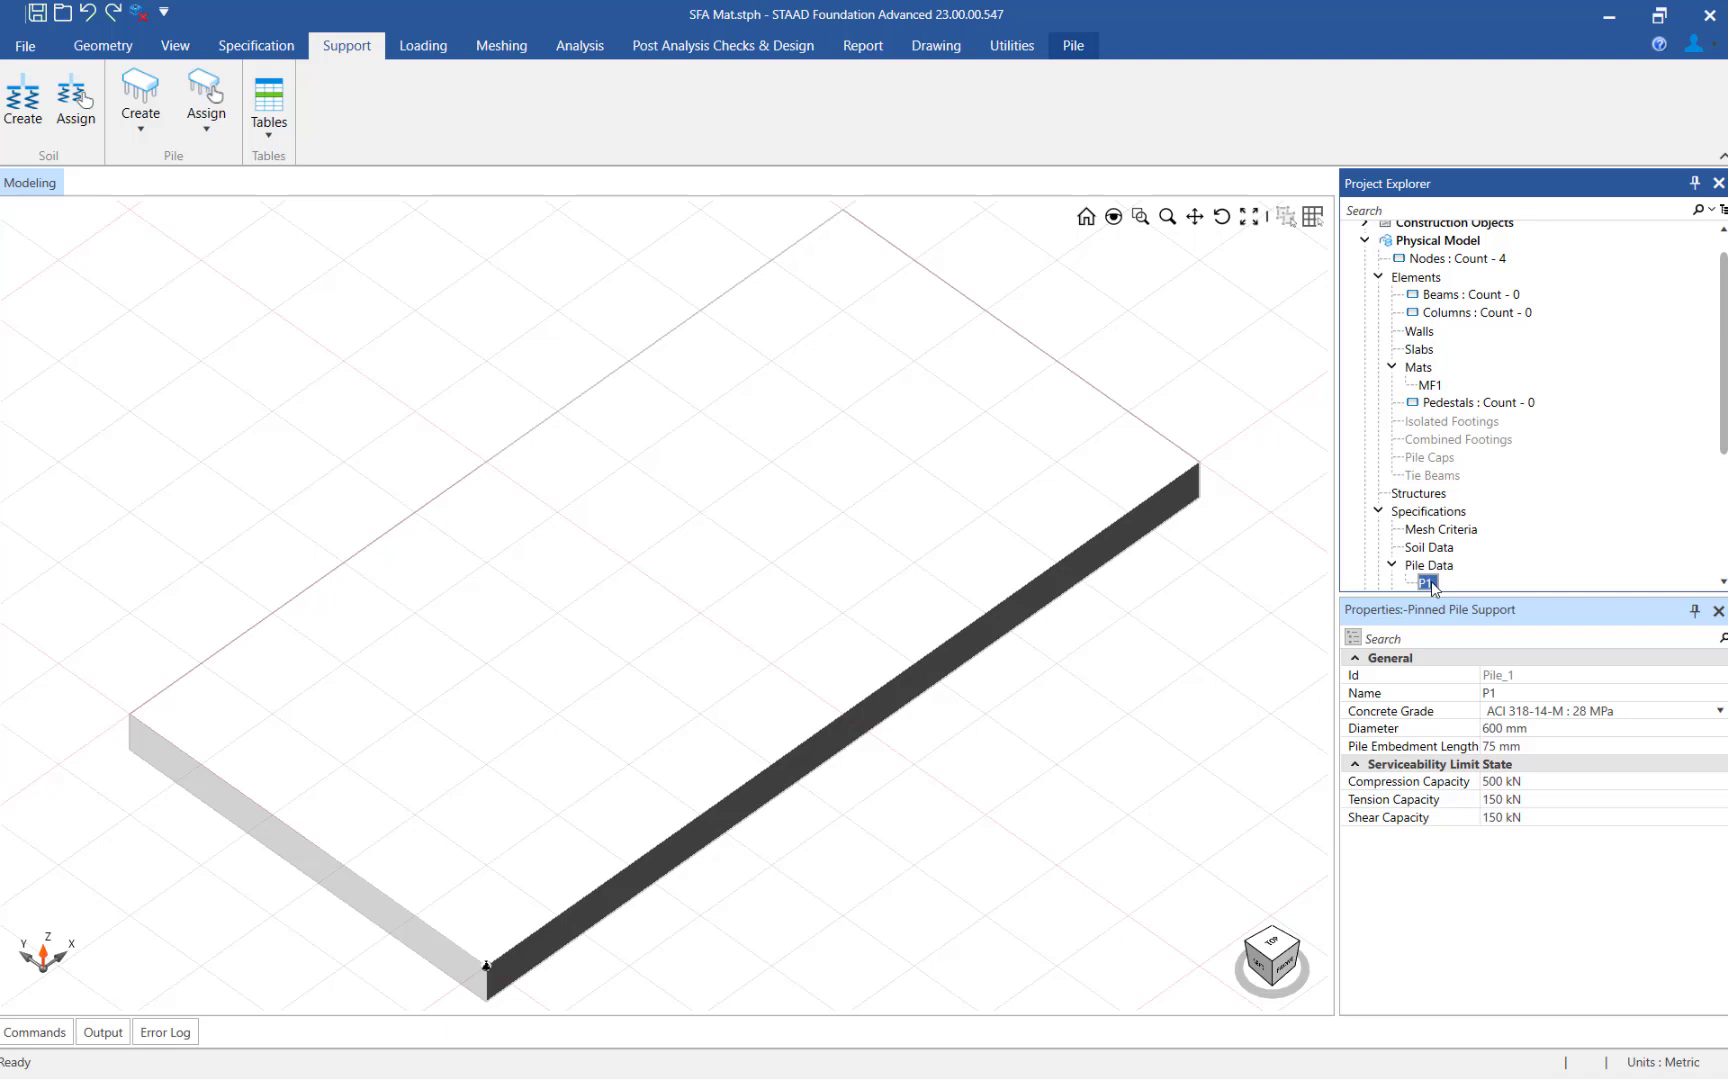
{"action": "left_click", "coordinate": [230, 138]}
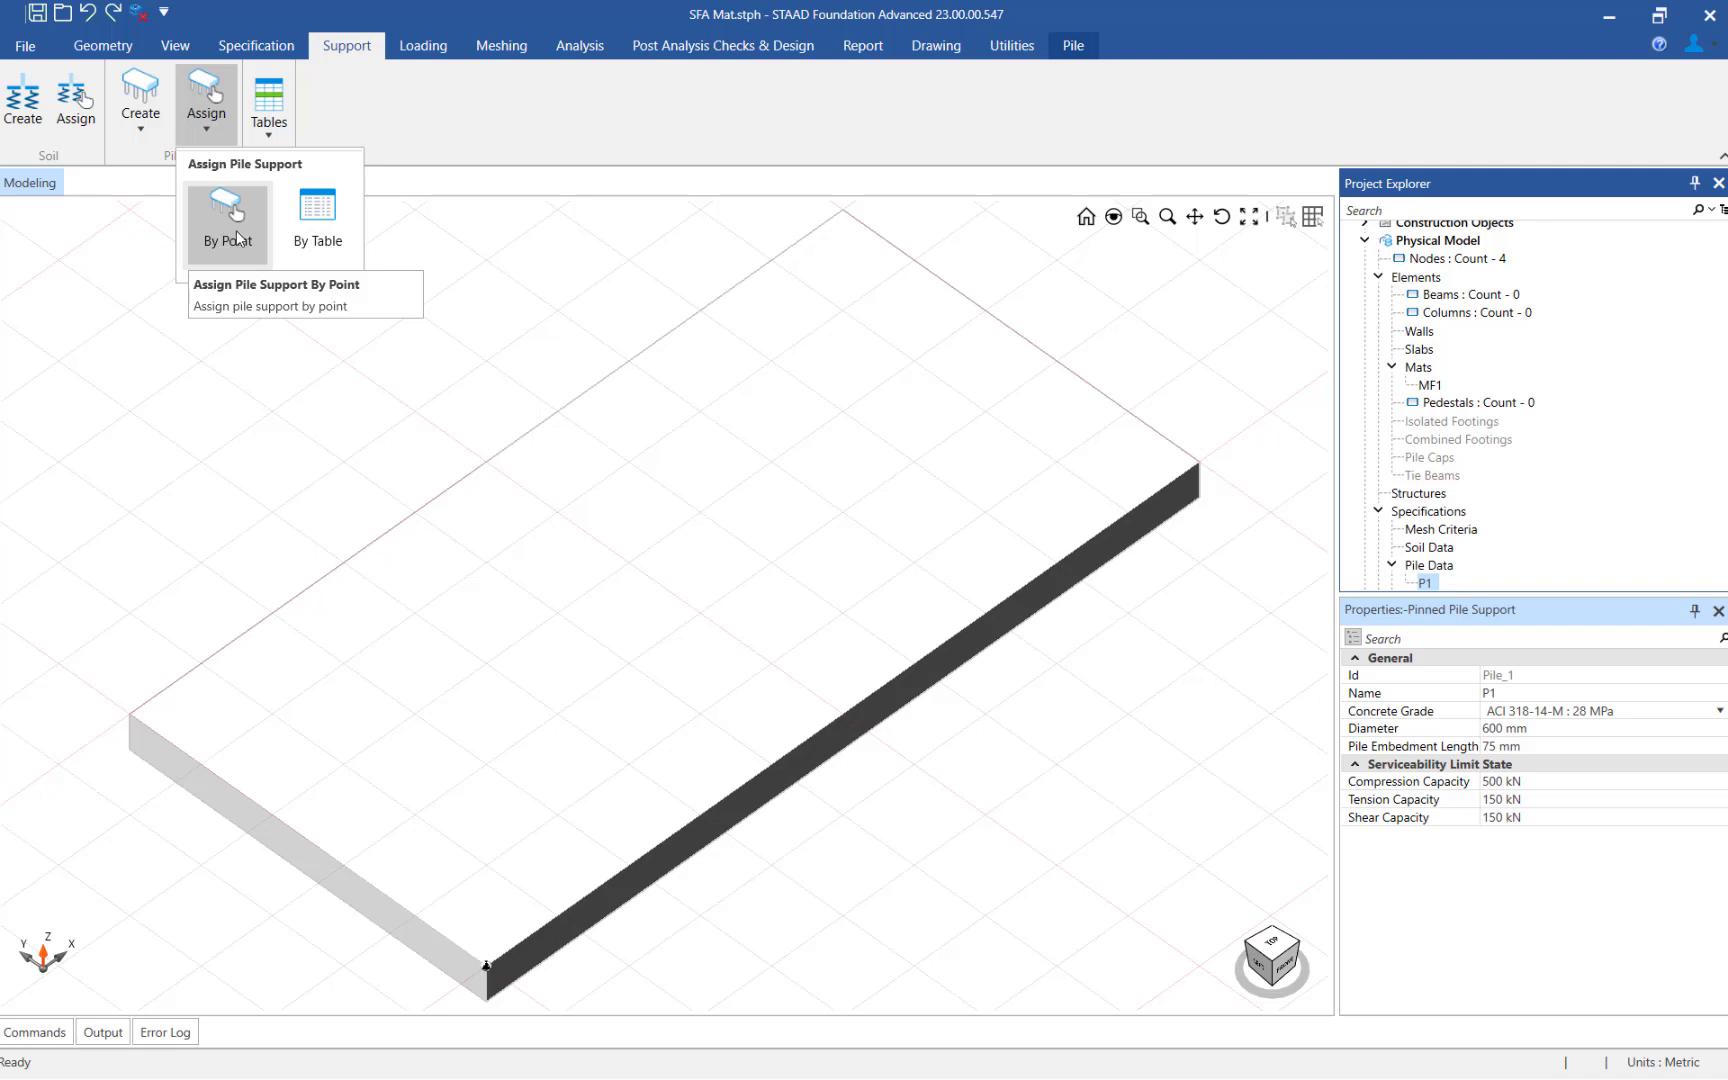
{"action": "left_click", "coordinate": [304, 230]}
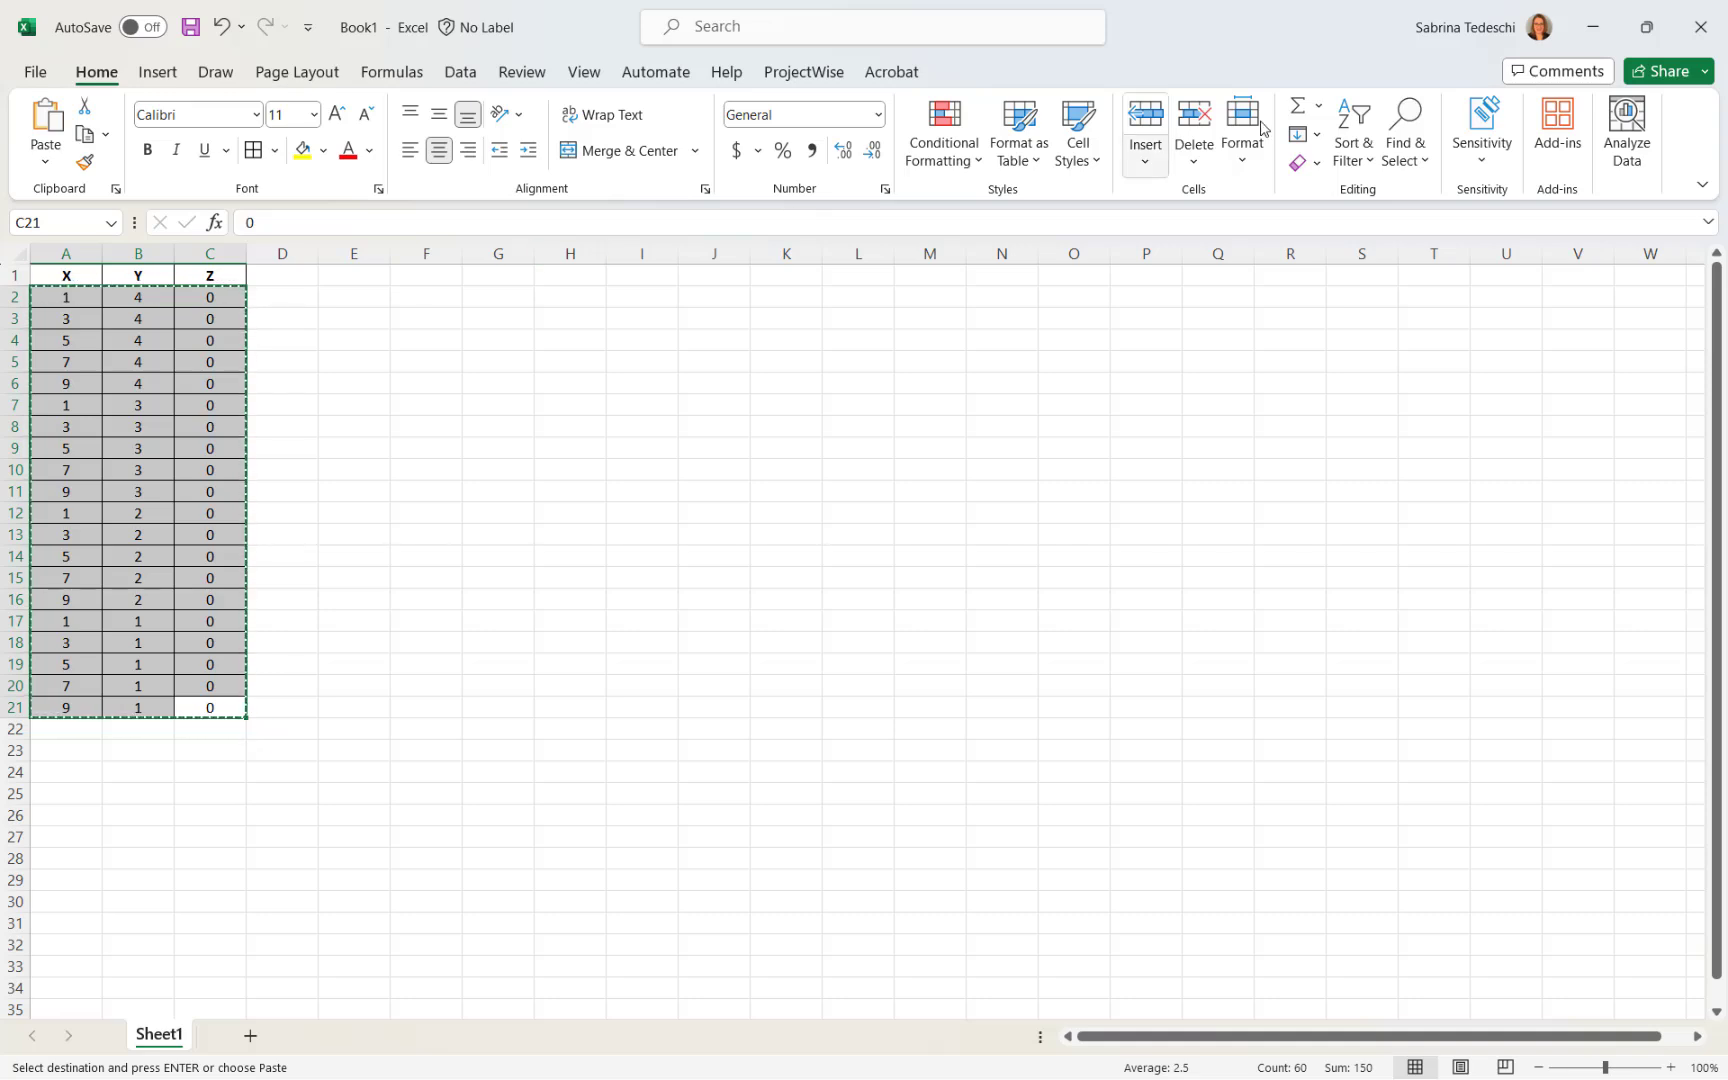
{"action": "left_click", "coordinate": [1593, 26]}
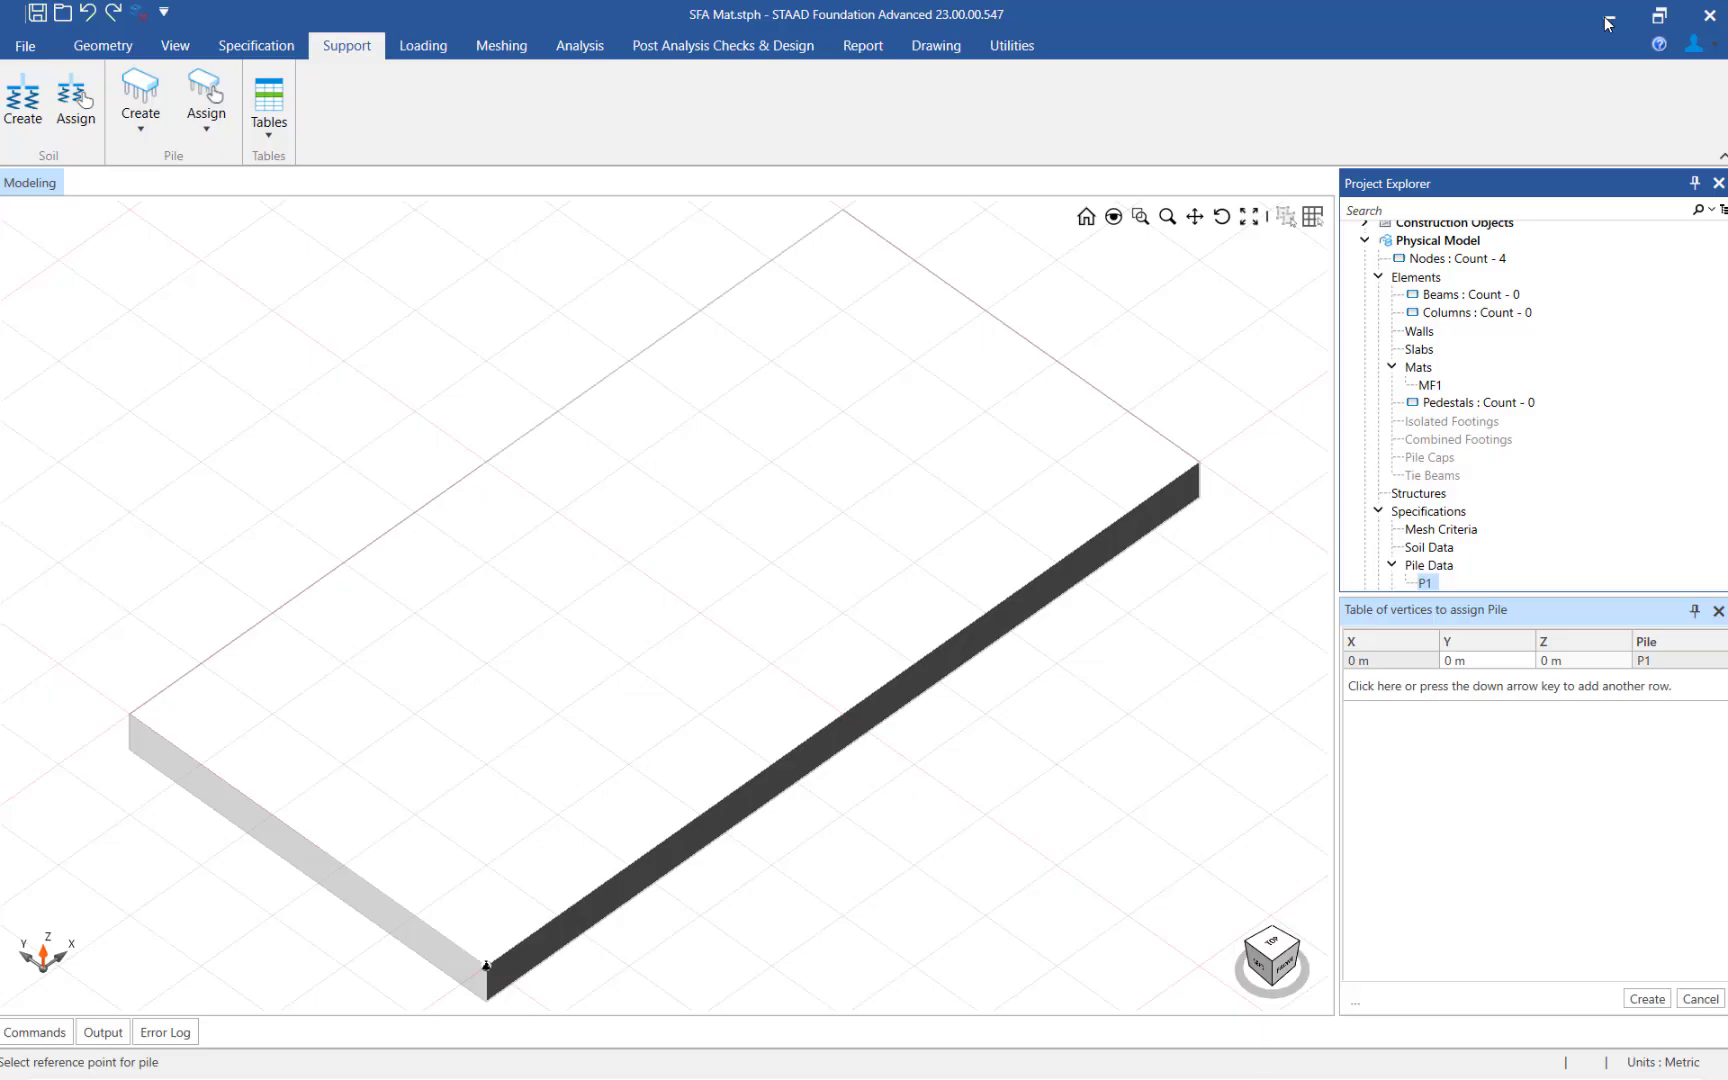
{"action": "left_click", "coordinate": [1395, 660]}
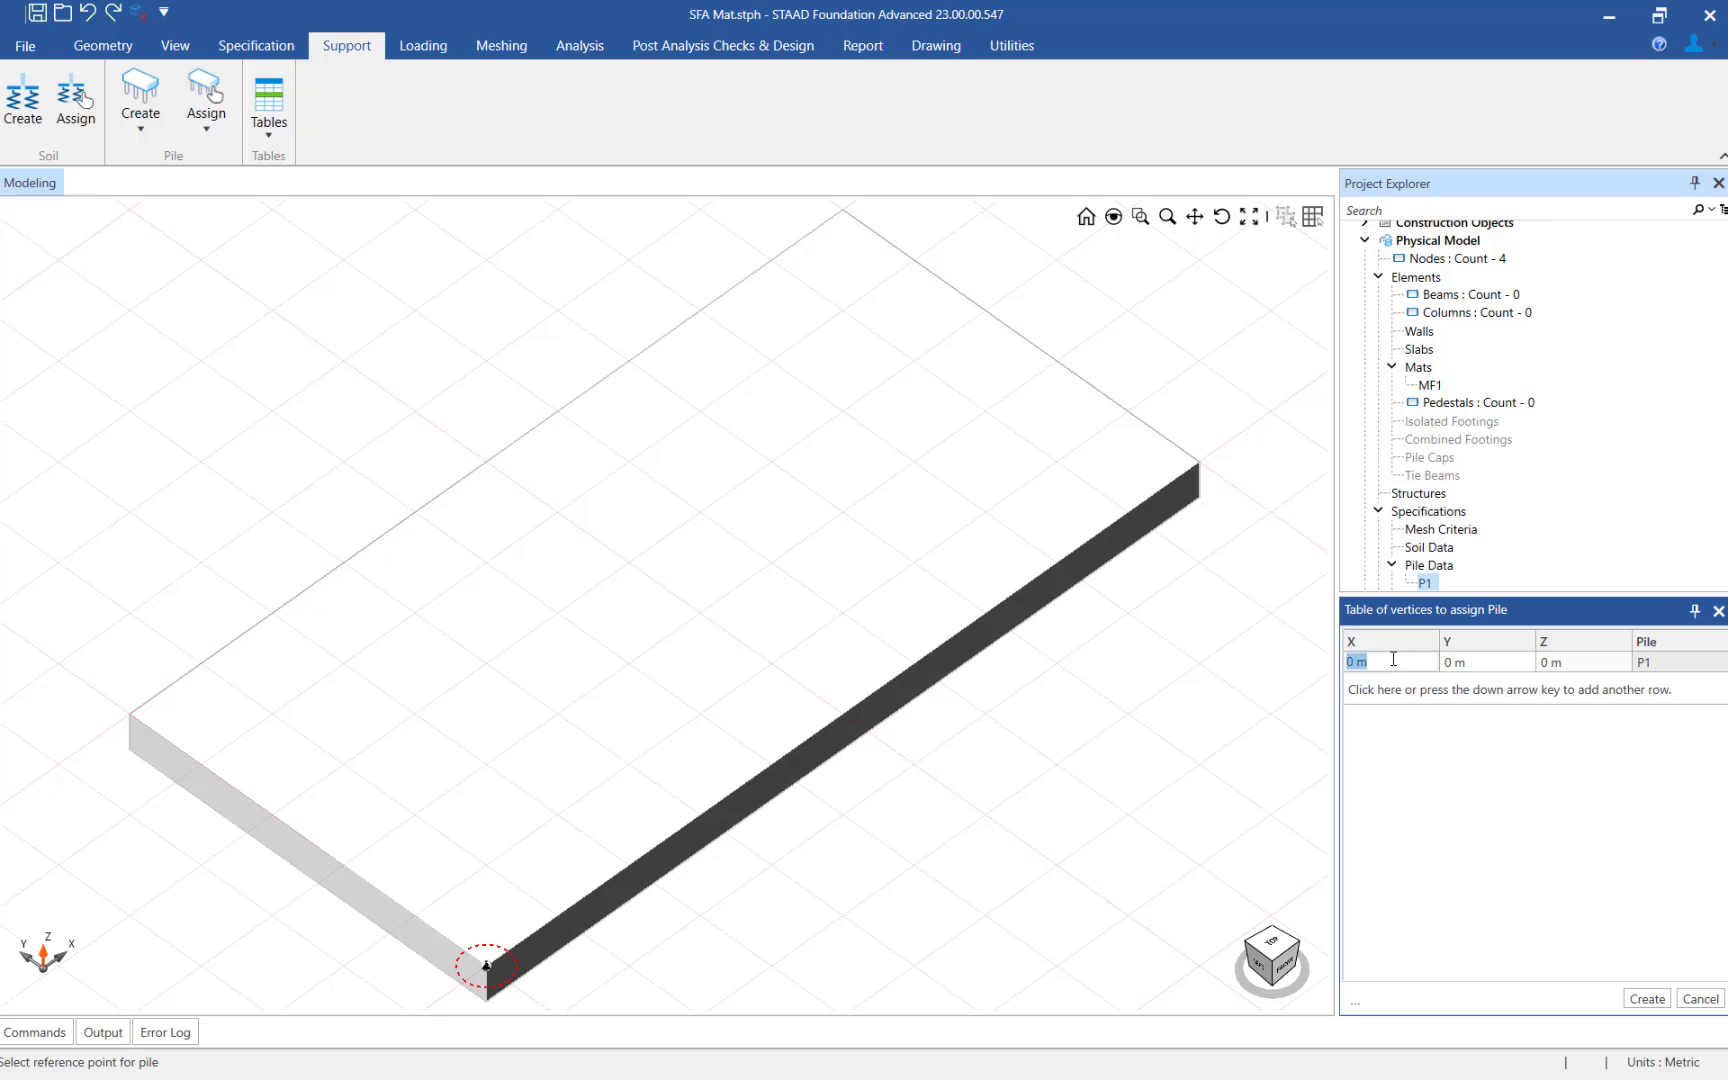
{"action": "key", "text": "ctrl+v"}
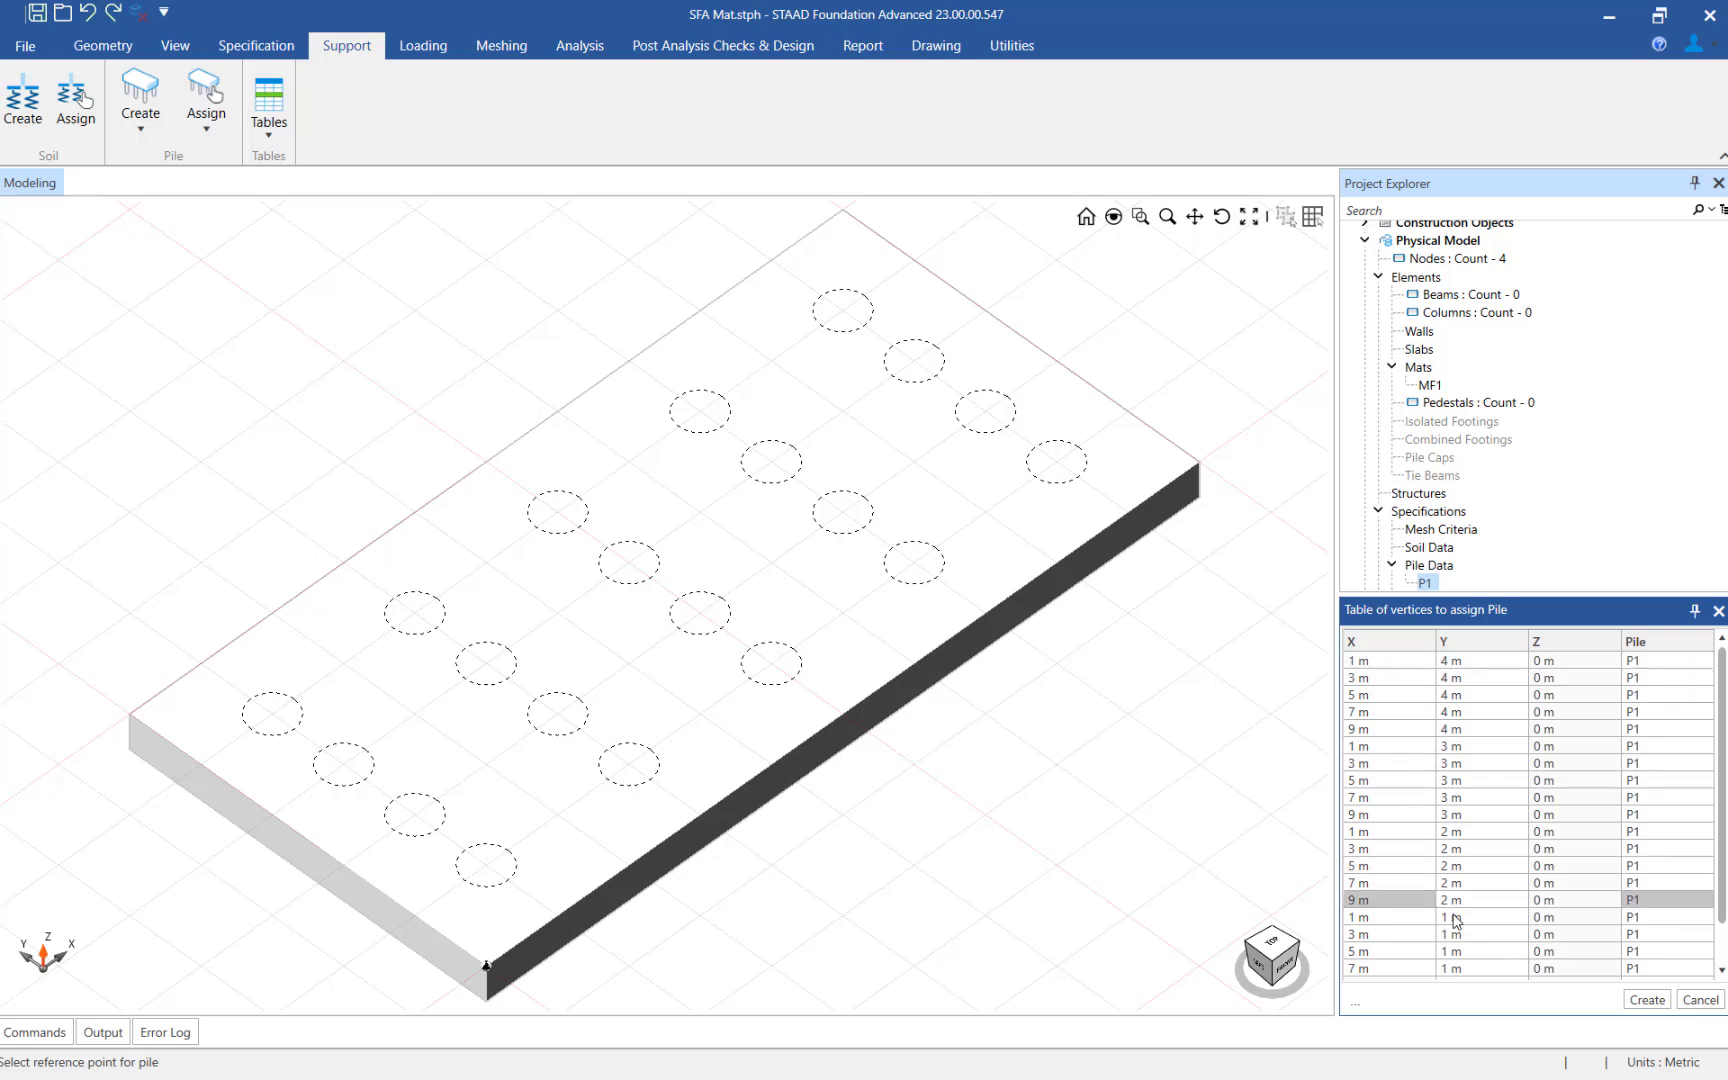
{"action": "left_click", "coordinate": [1646, 1000]}
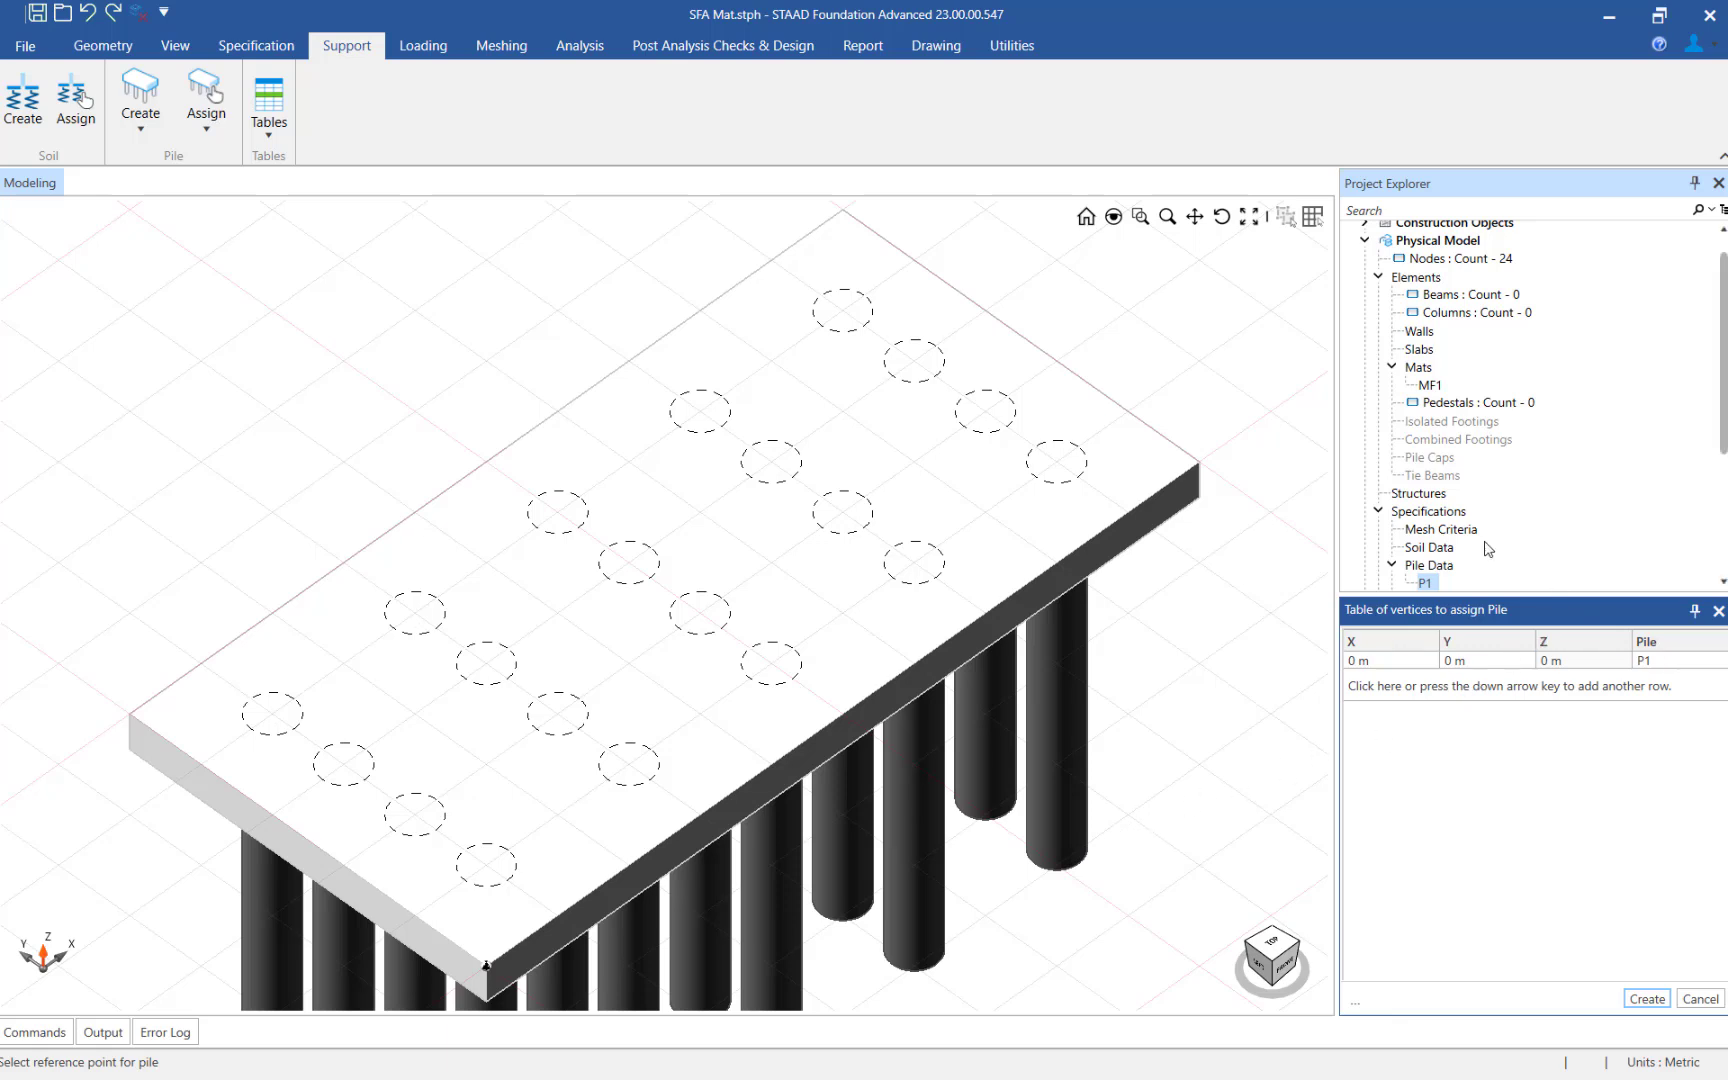
Delete the P1 pile support from the pile data, including its assigned piles
{"action": "scroll", "coordinate": [1425, 585], "scroll_direction": "down", "scroll_amount": 3}
{"action": "left_click", "coordinate": [1425, 421]}
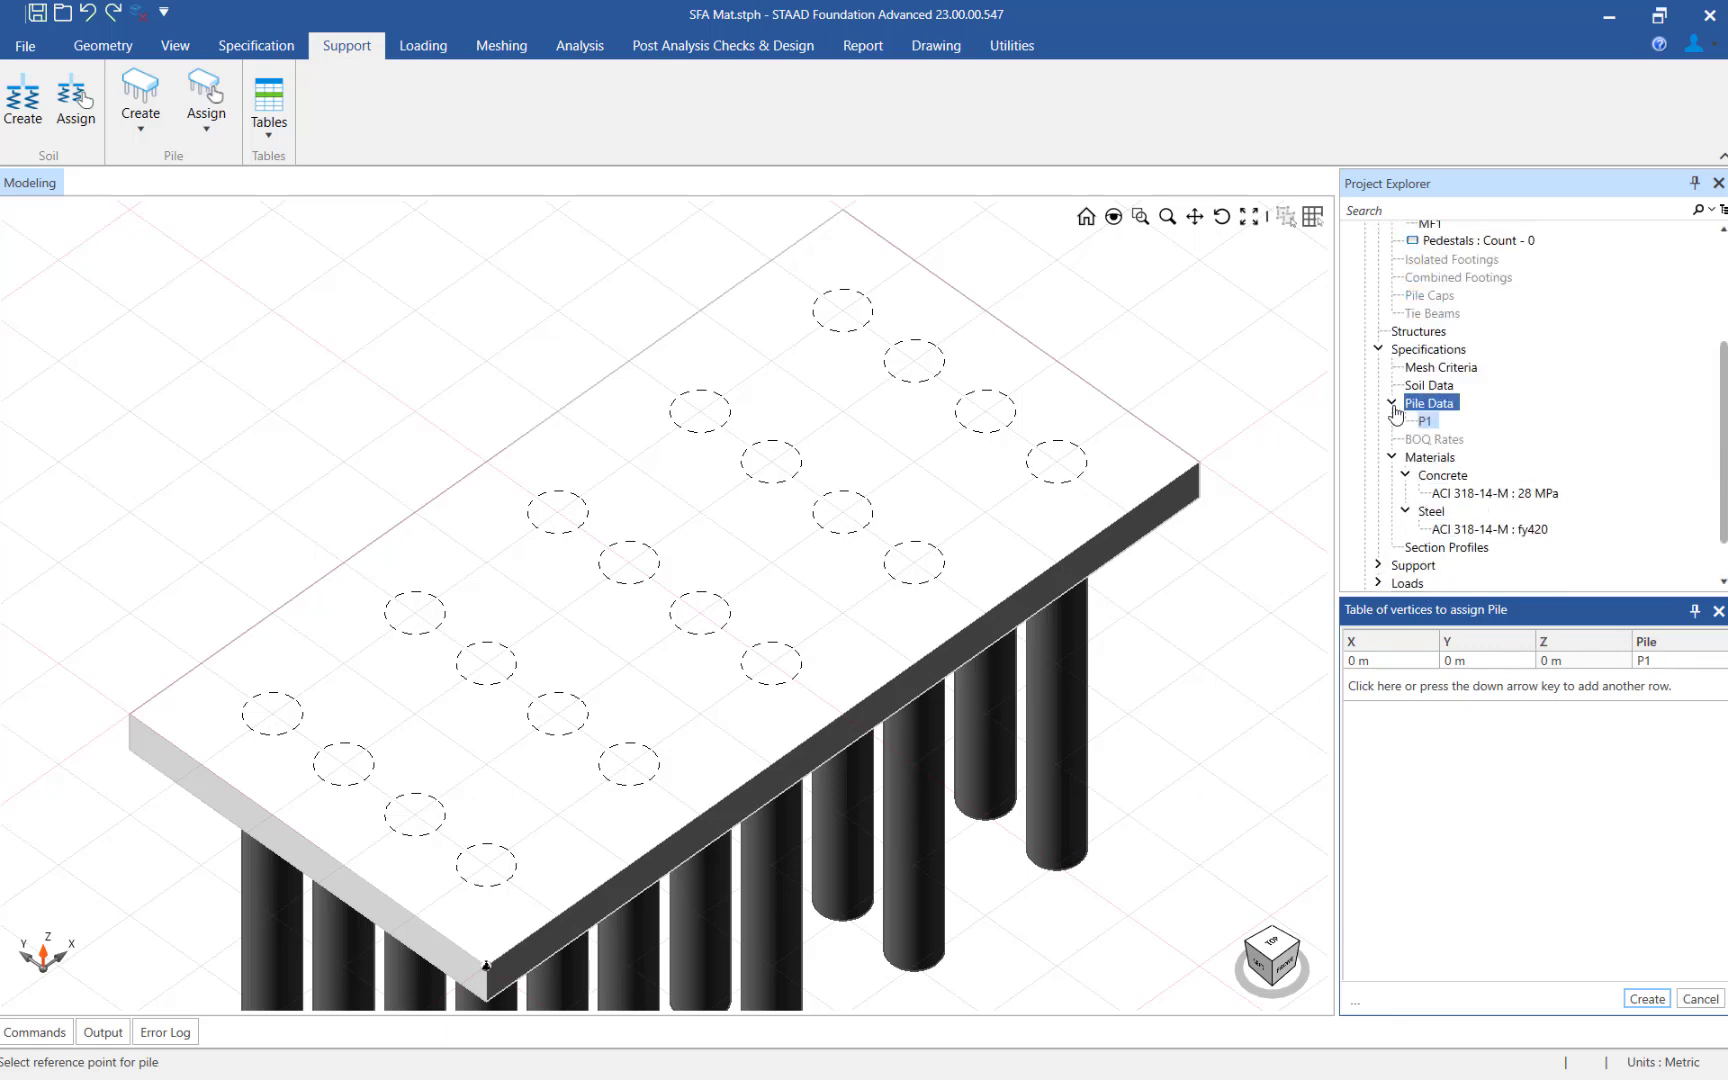
{"action": "left_click", "coordinate": [1425, 421]}
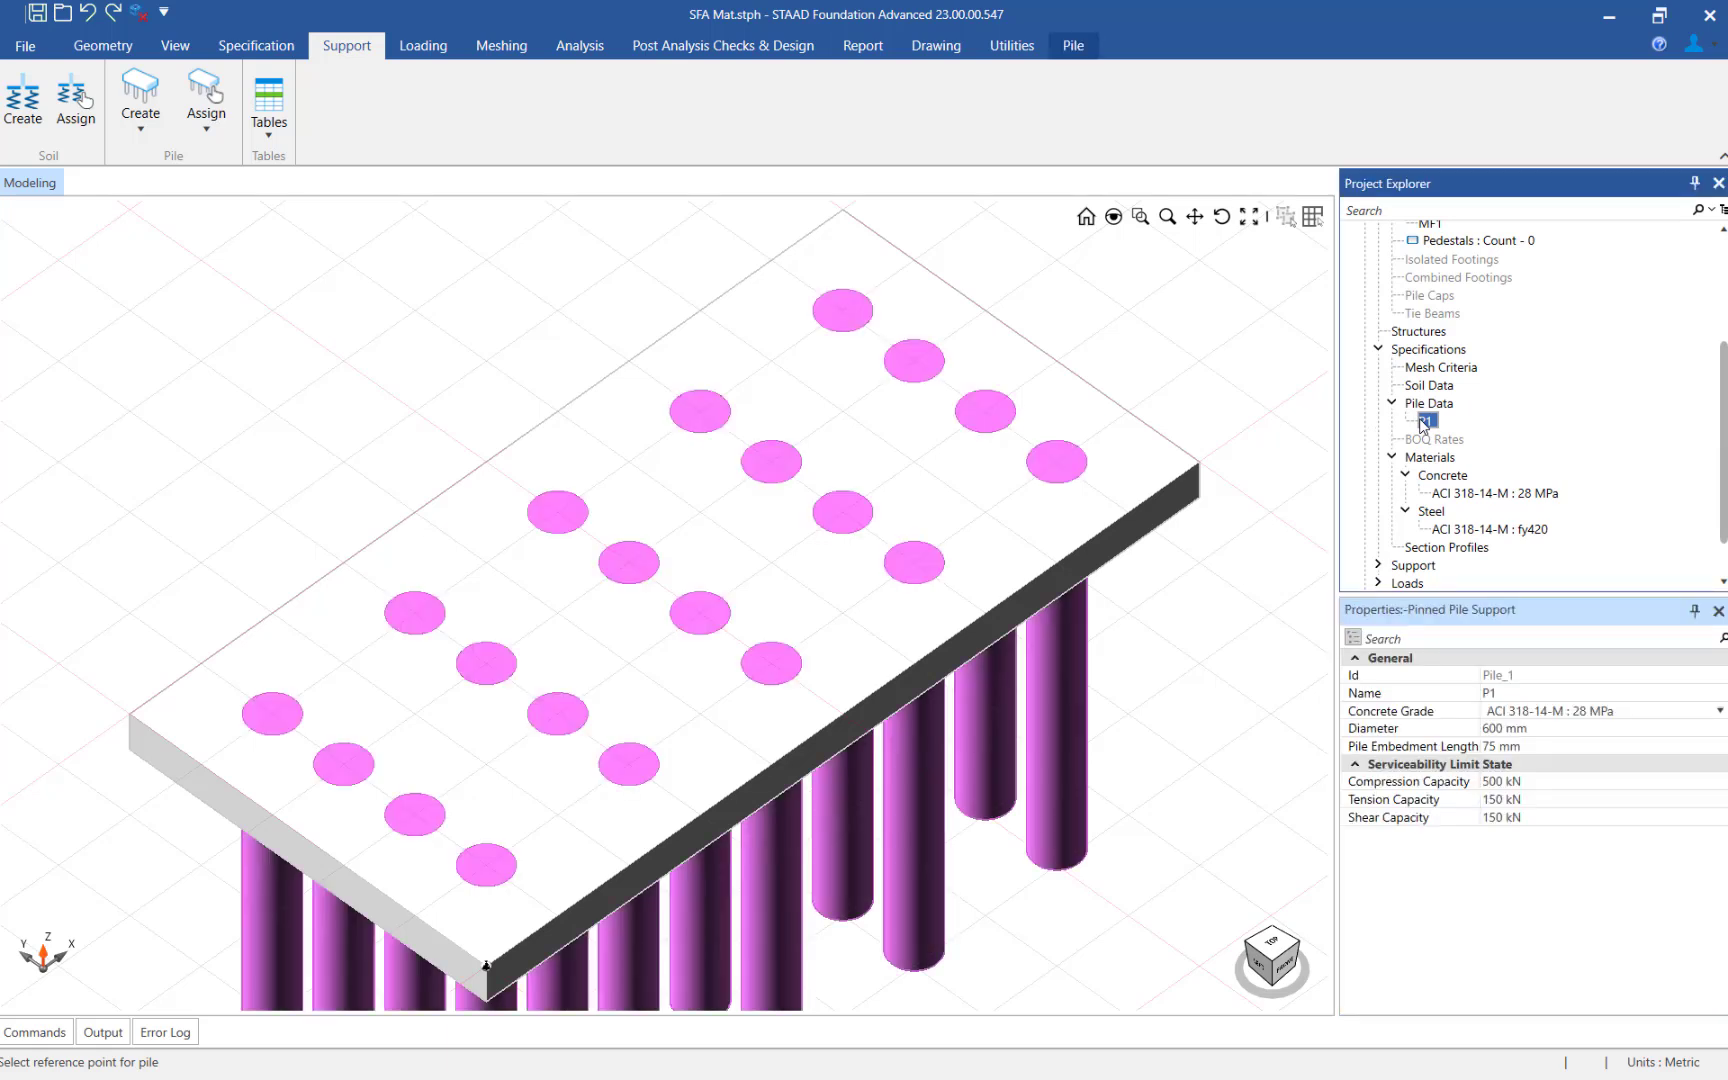
{"action": "right_click", "coordinate": [1424, 424]}
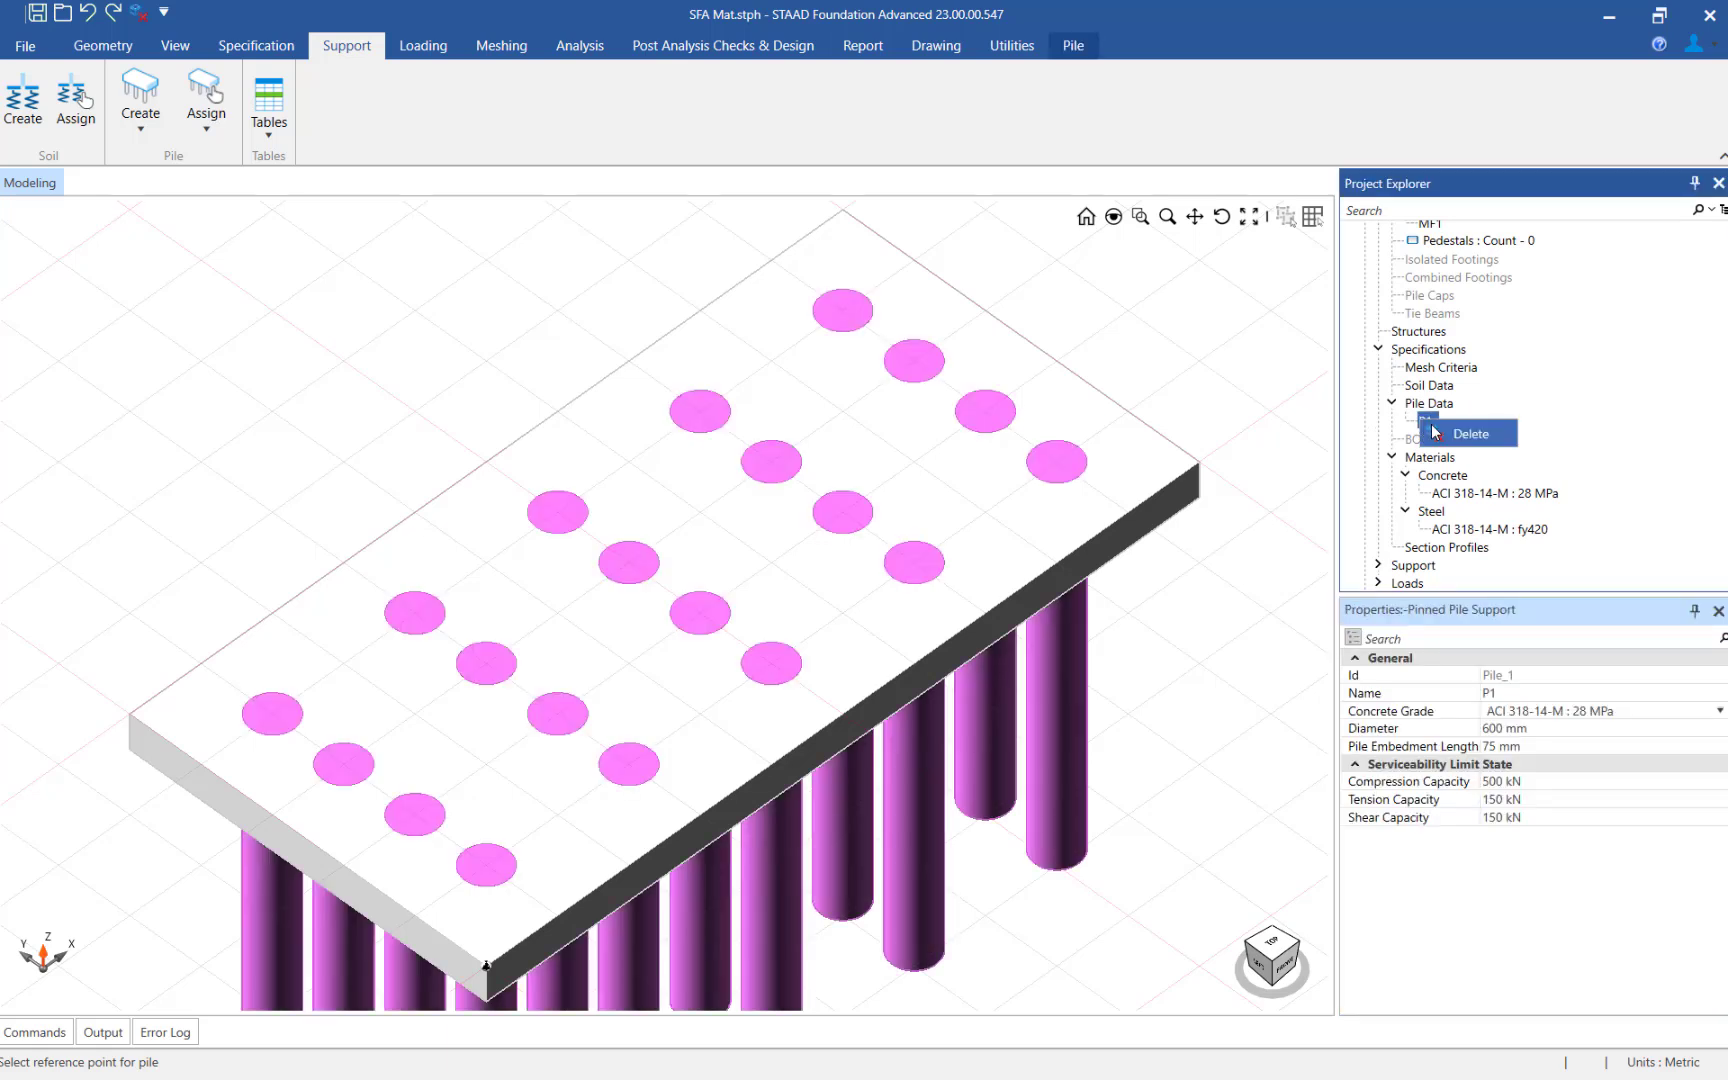
{"action": "left_click", "coordinate": [1468, 434]}
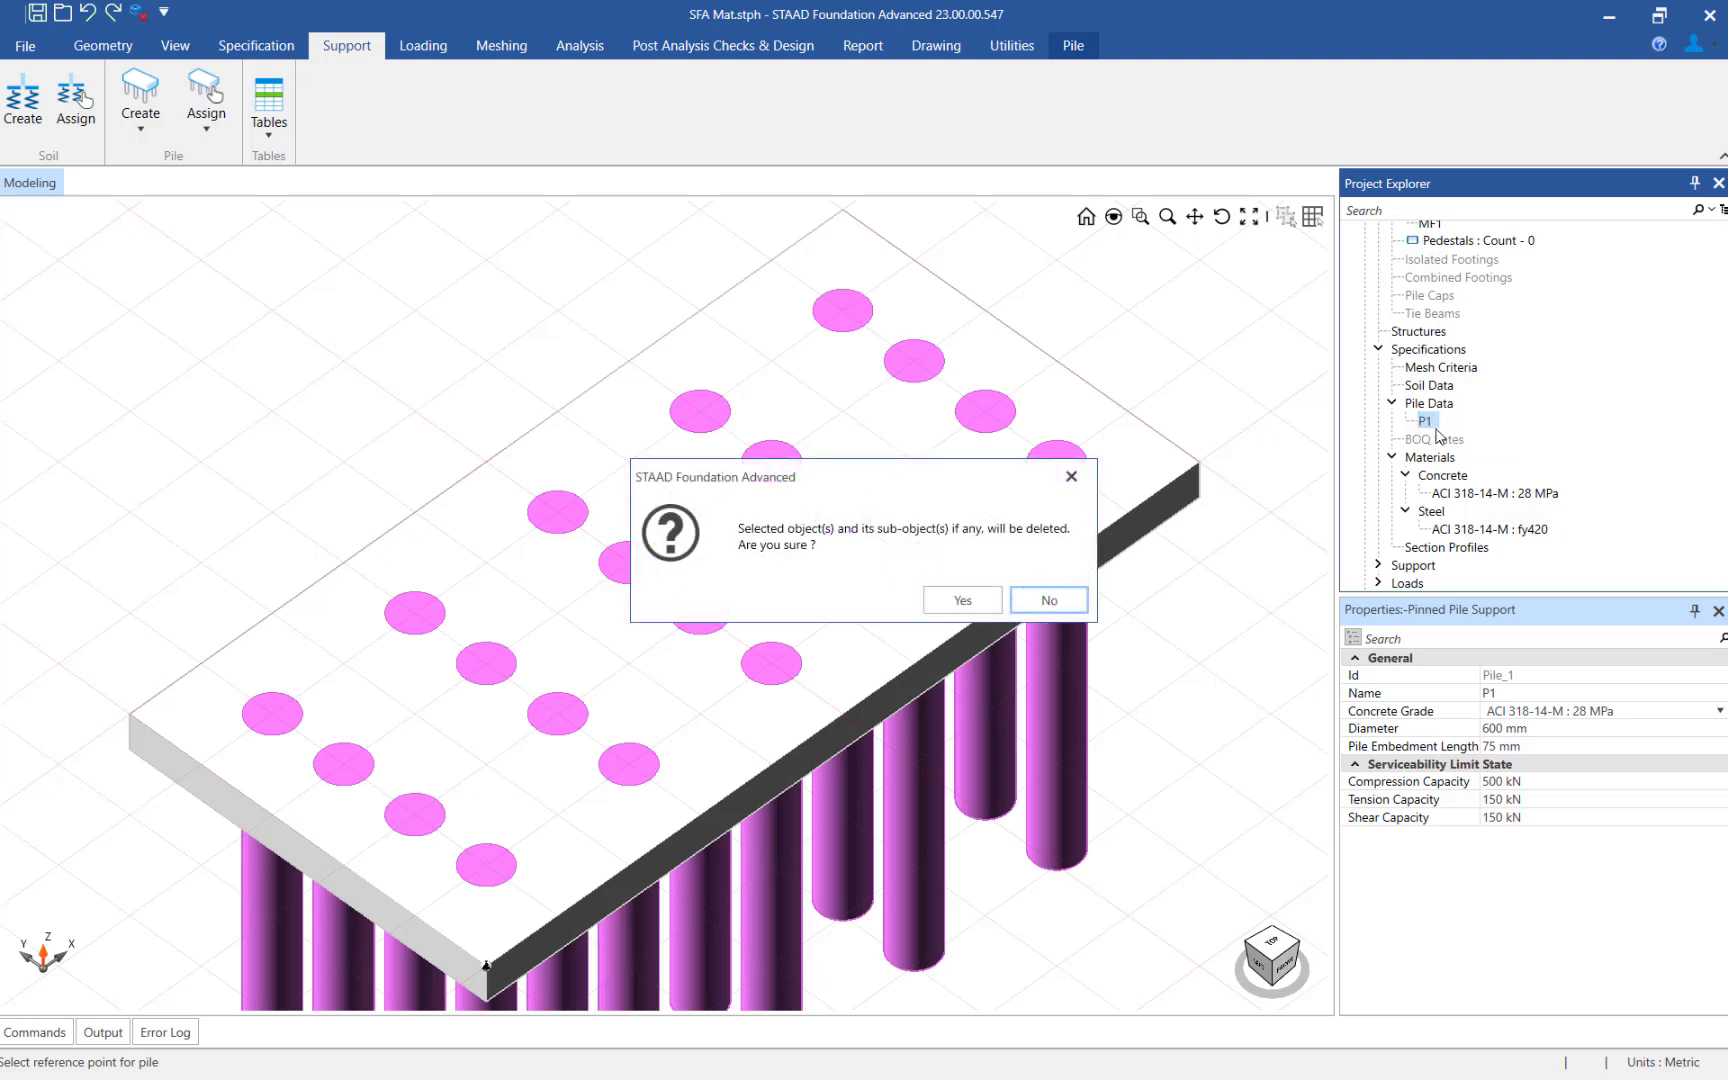
{"action": "left_click", "coordinate": [960, 600]}
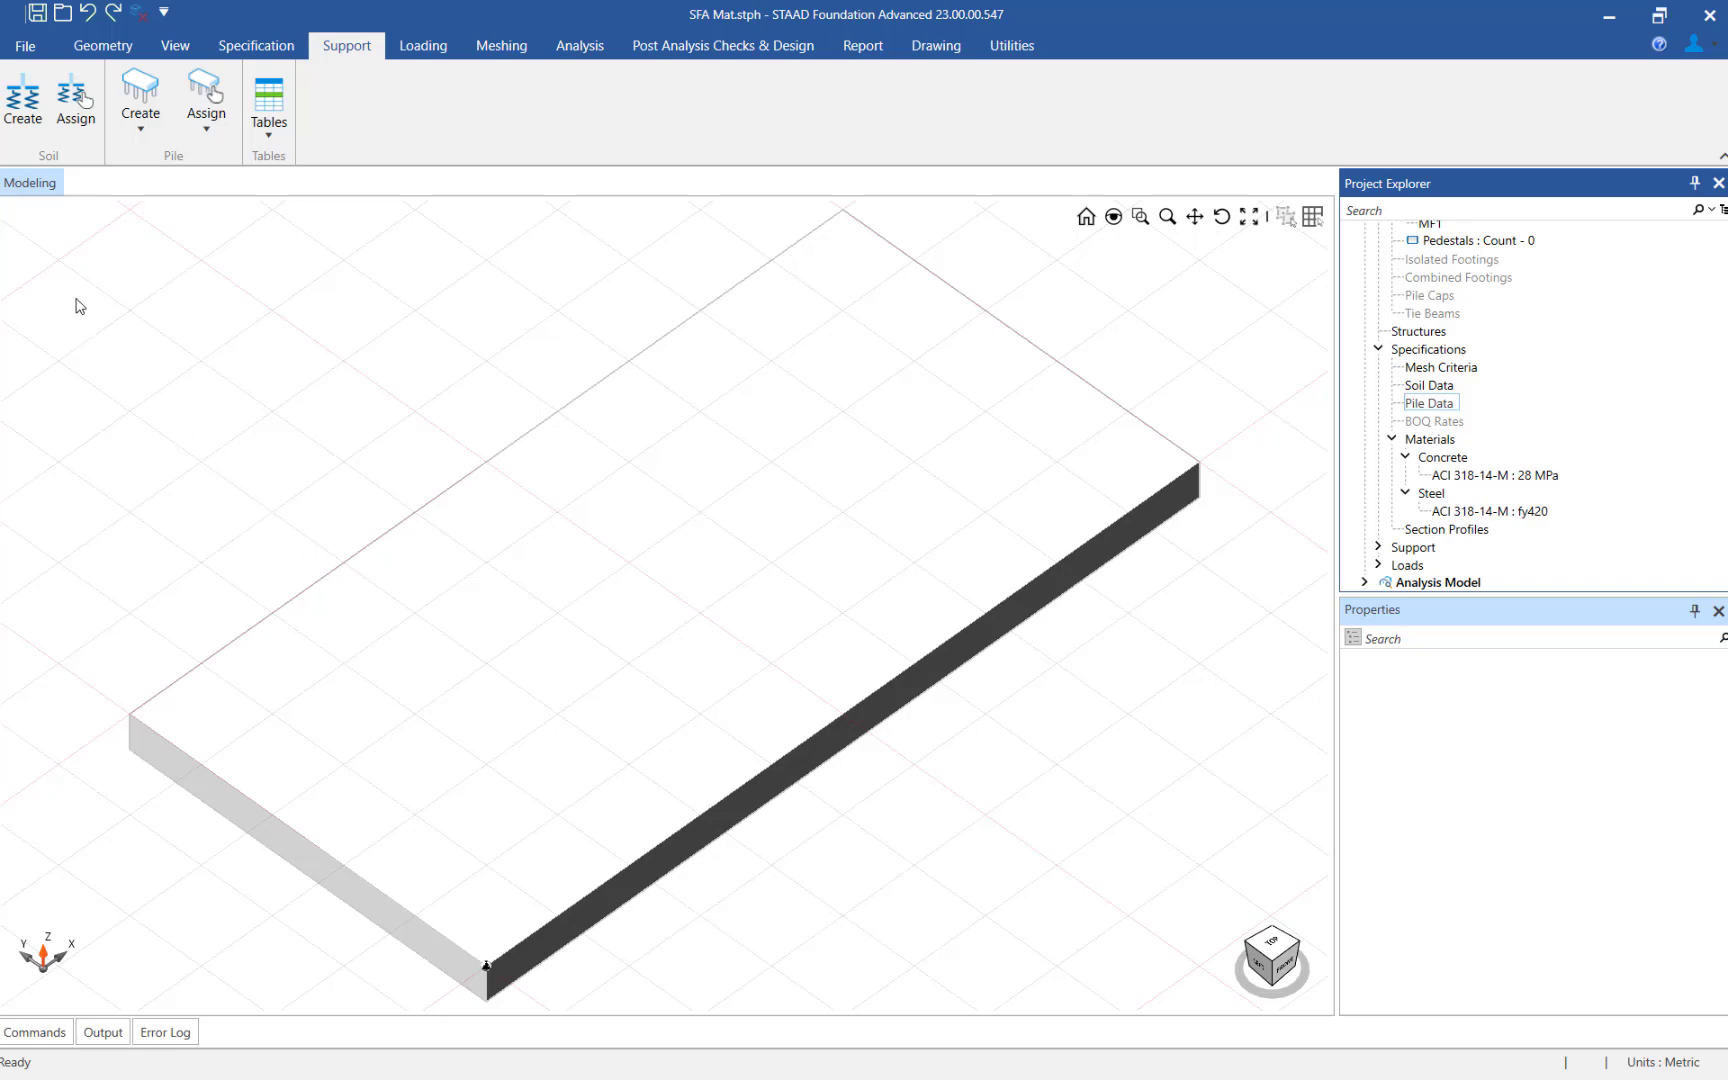
Create a soil support named Soil with the default density, friction and serviceability values
{"action": "left_click", "coordinate": [27, 118]}
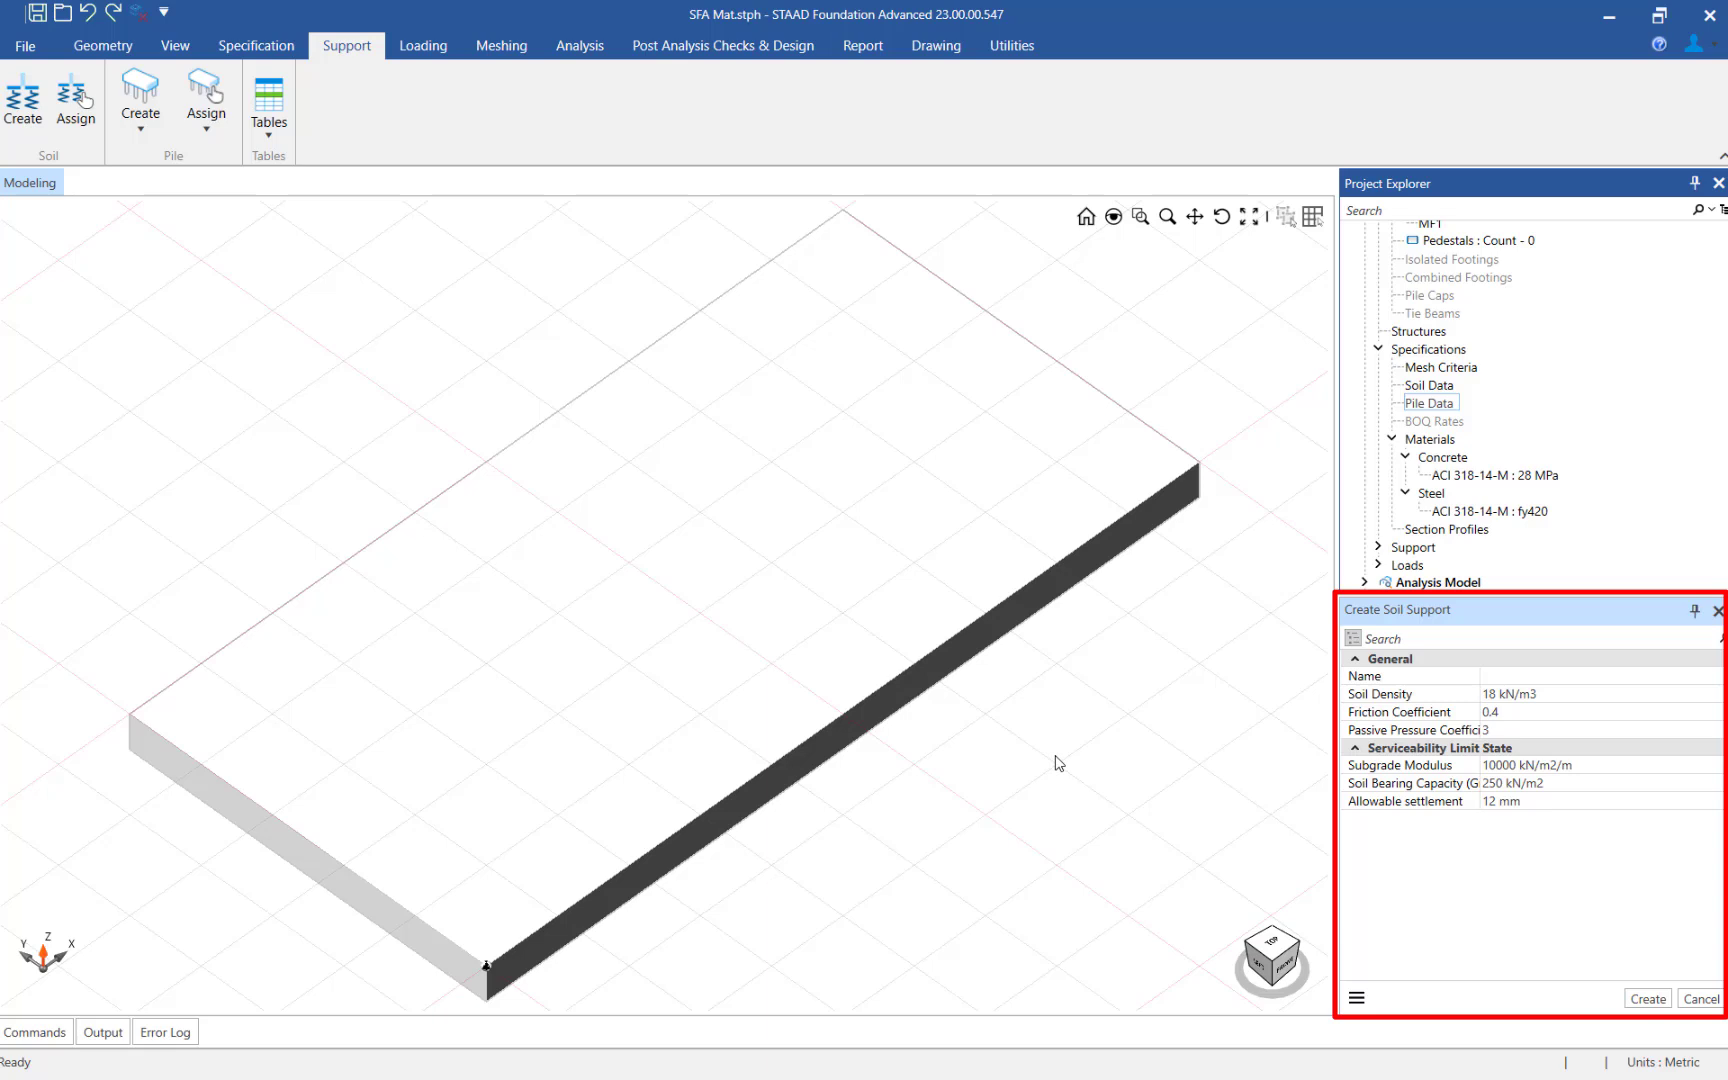
{"action": "left_click", "coordinate": [1512, 678]}
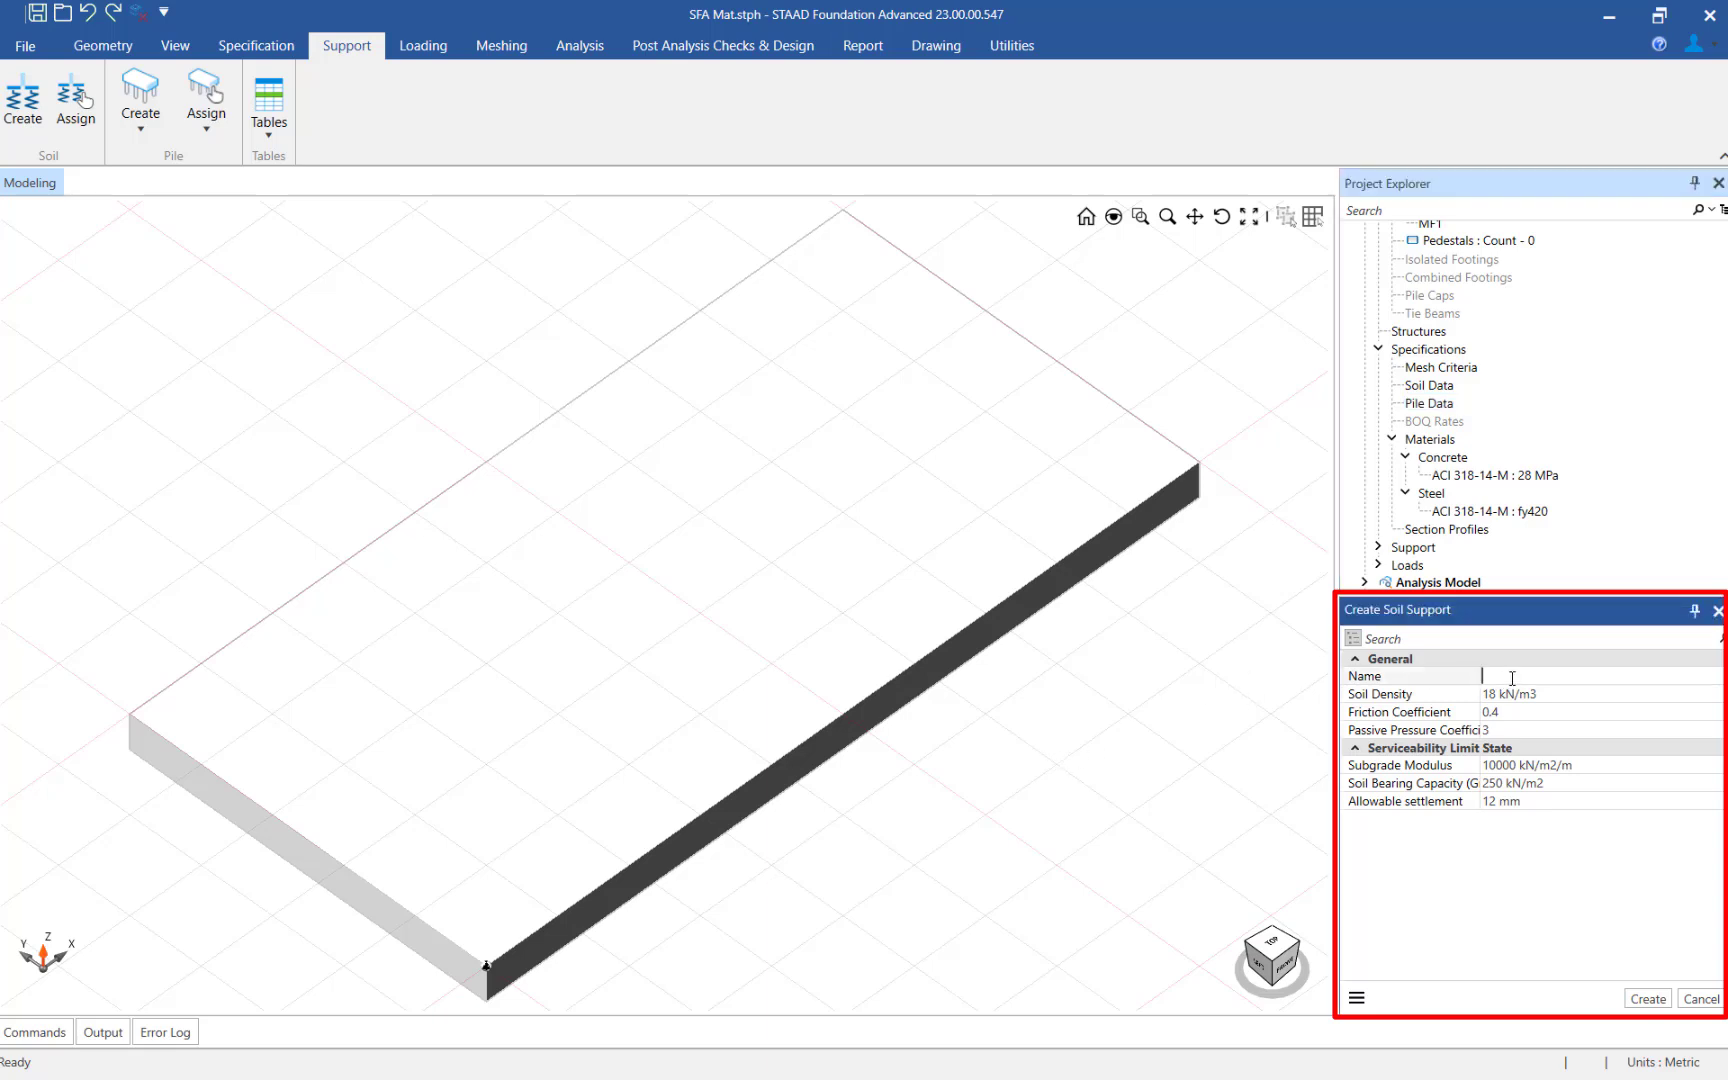
{"action": "type", "text": "Soil"}
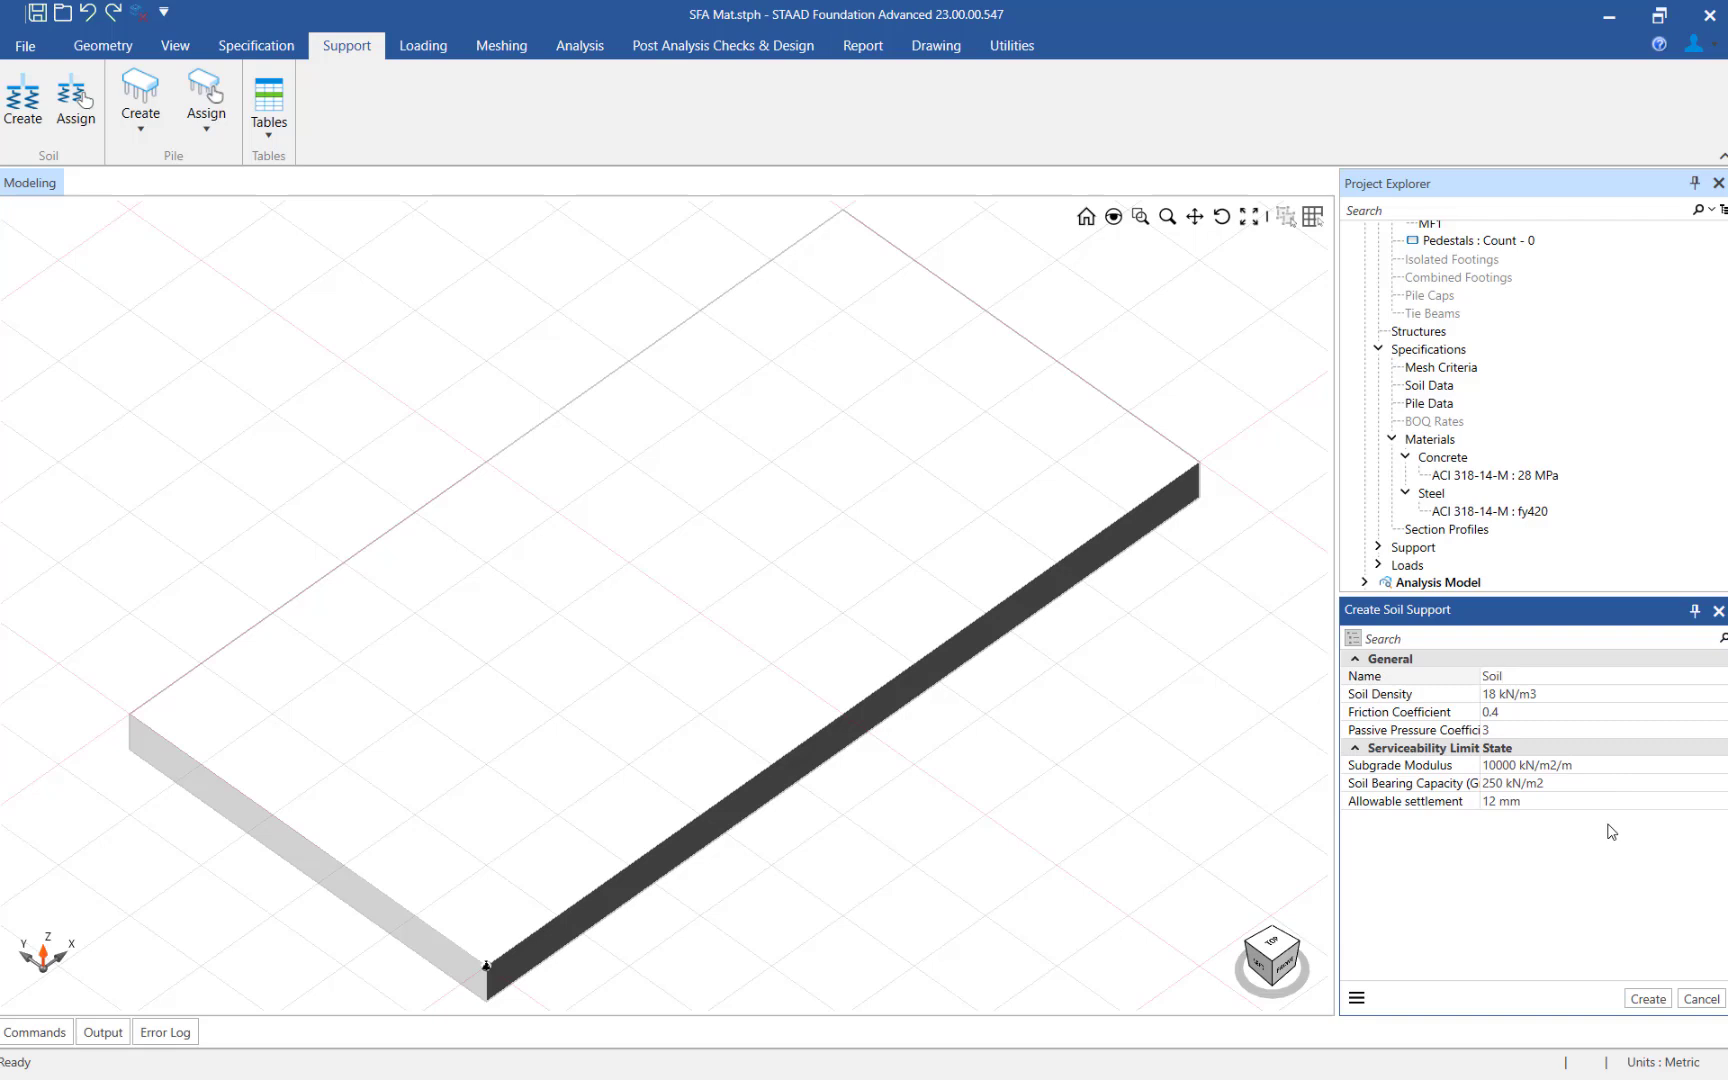
{"action": "left_click", "coordinate": [1641, 999]}
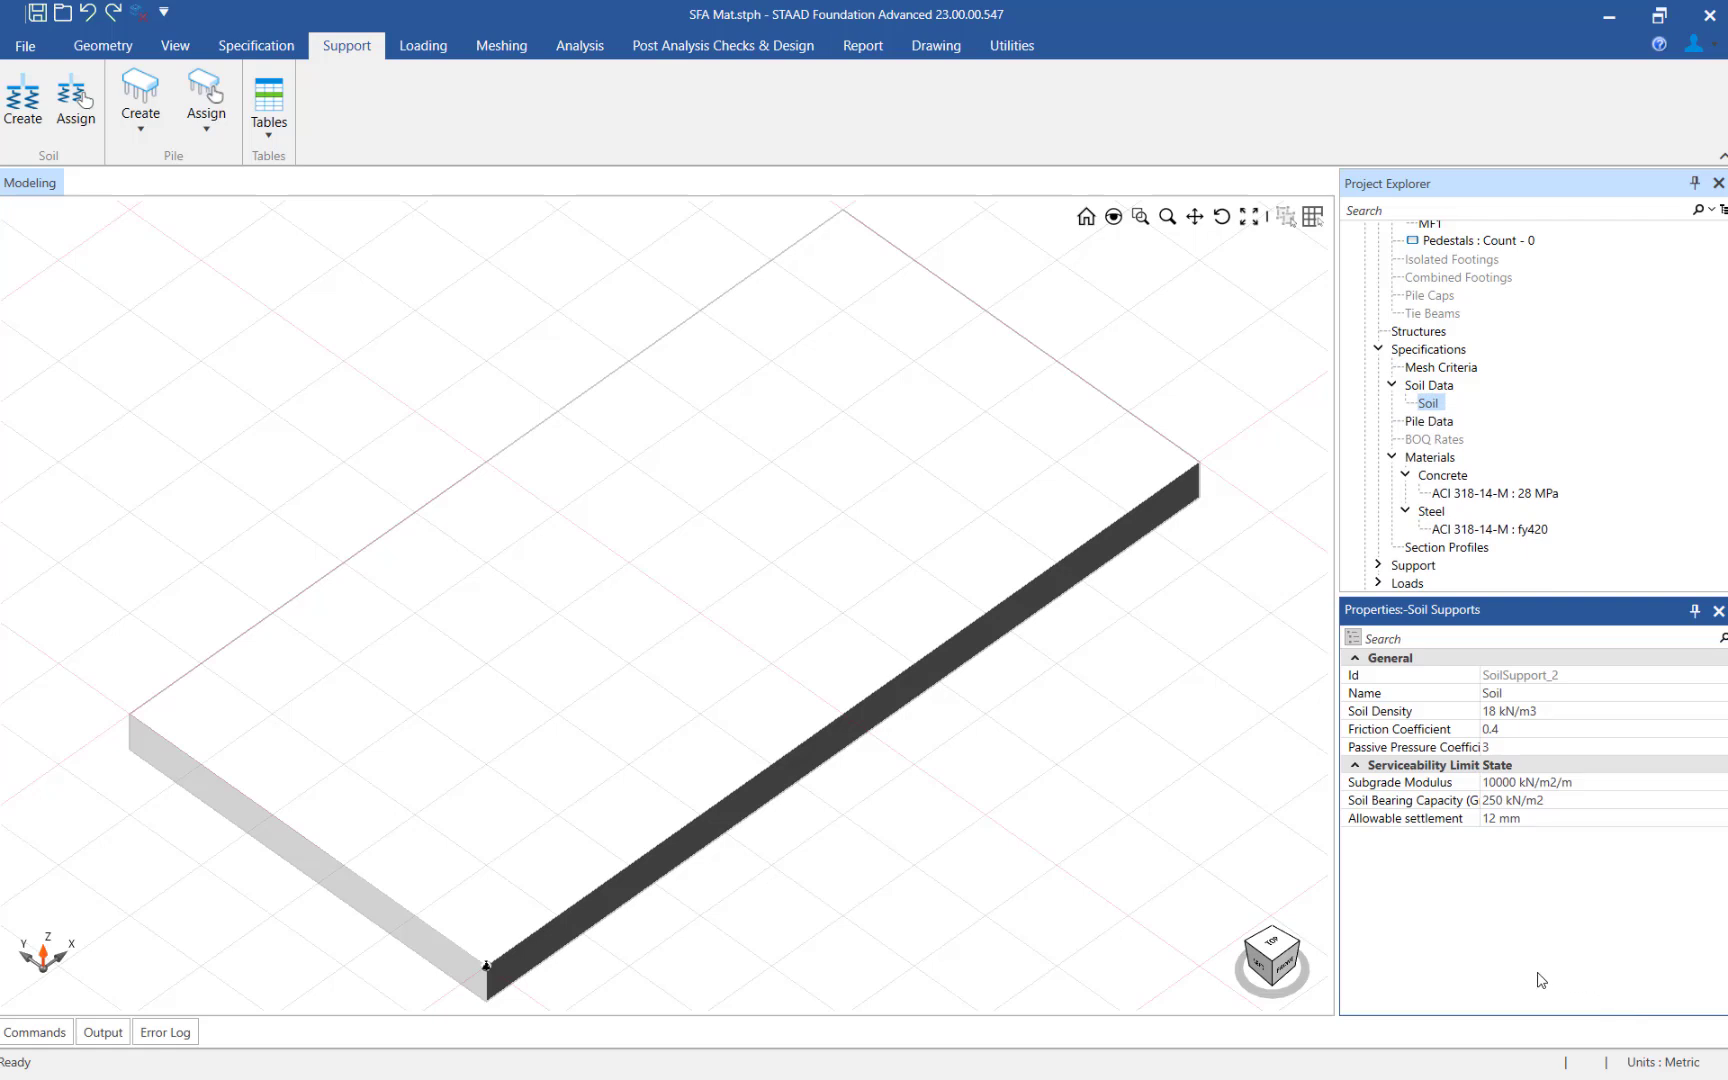
Assign the Soil support to the whole mat foundation
{"action": "left_click", "coordinate": [1426, 404]}
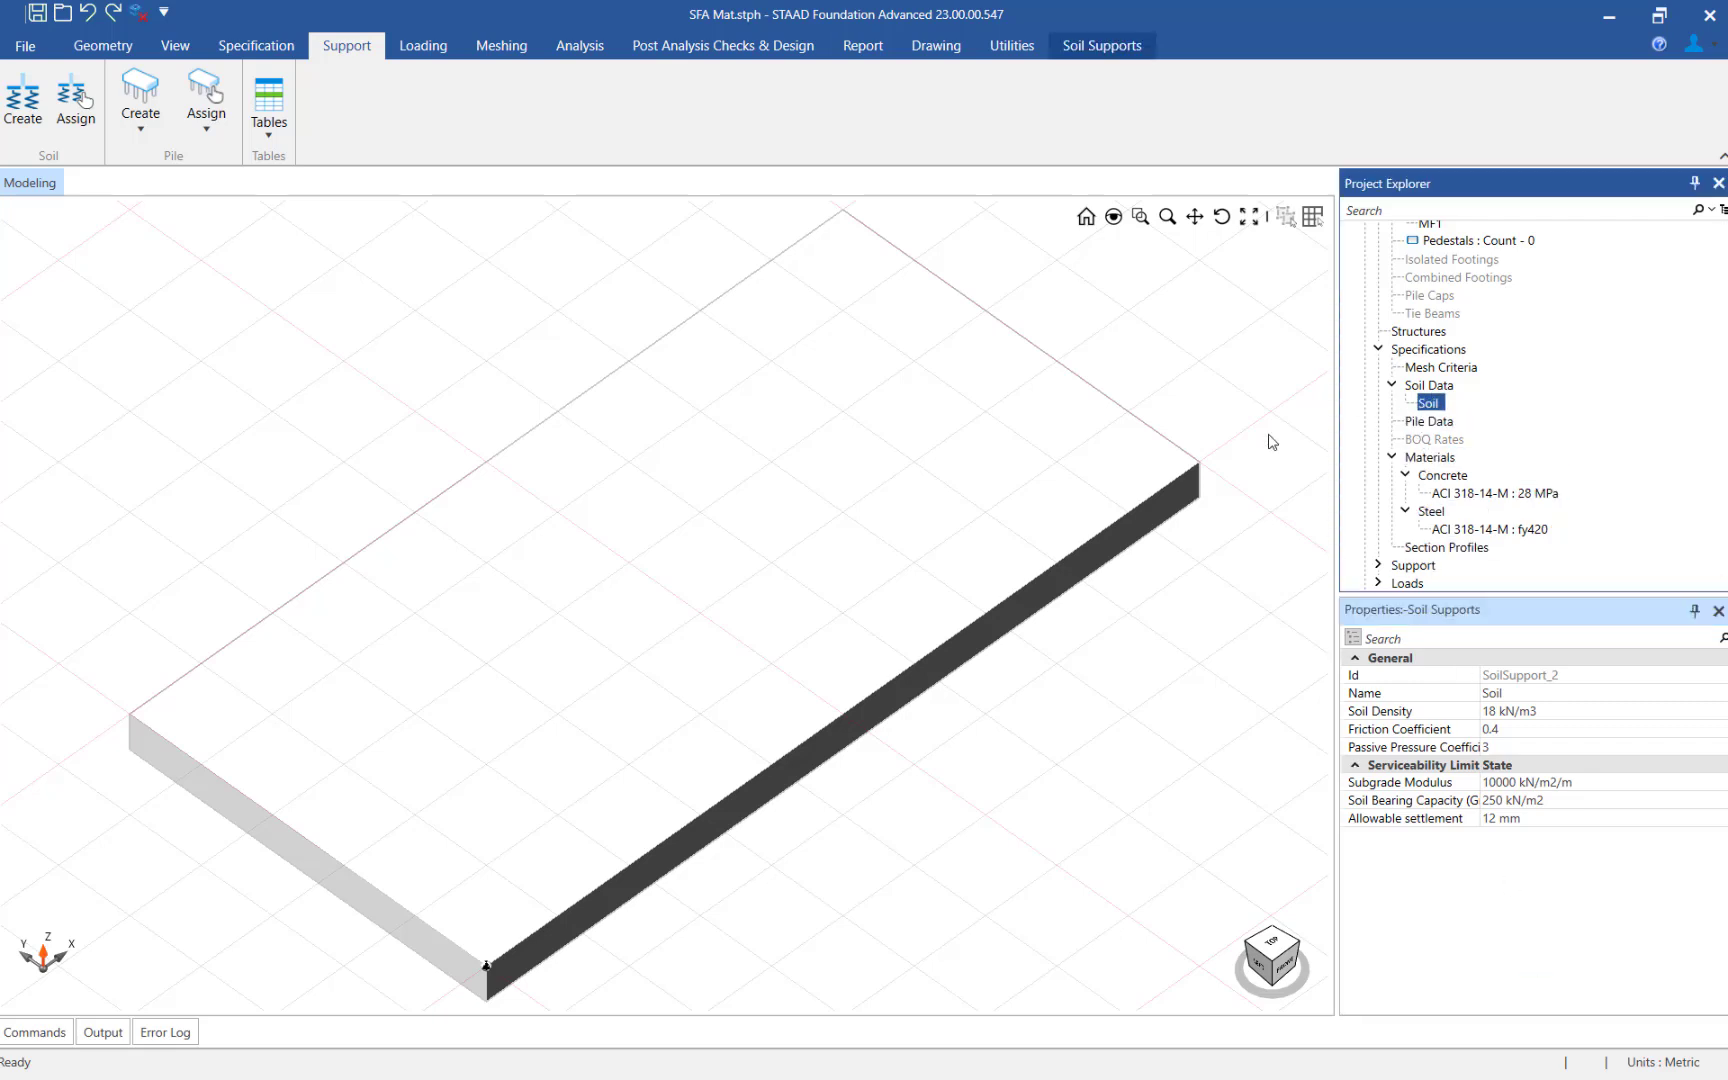
{"action": "left_click", "coordinate": [76, 115]}
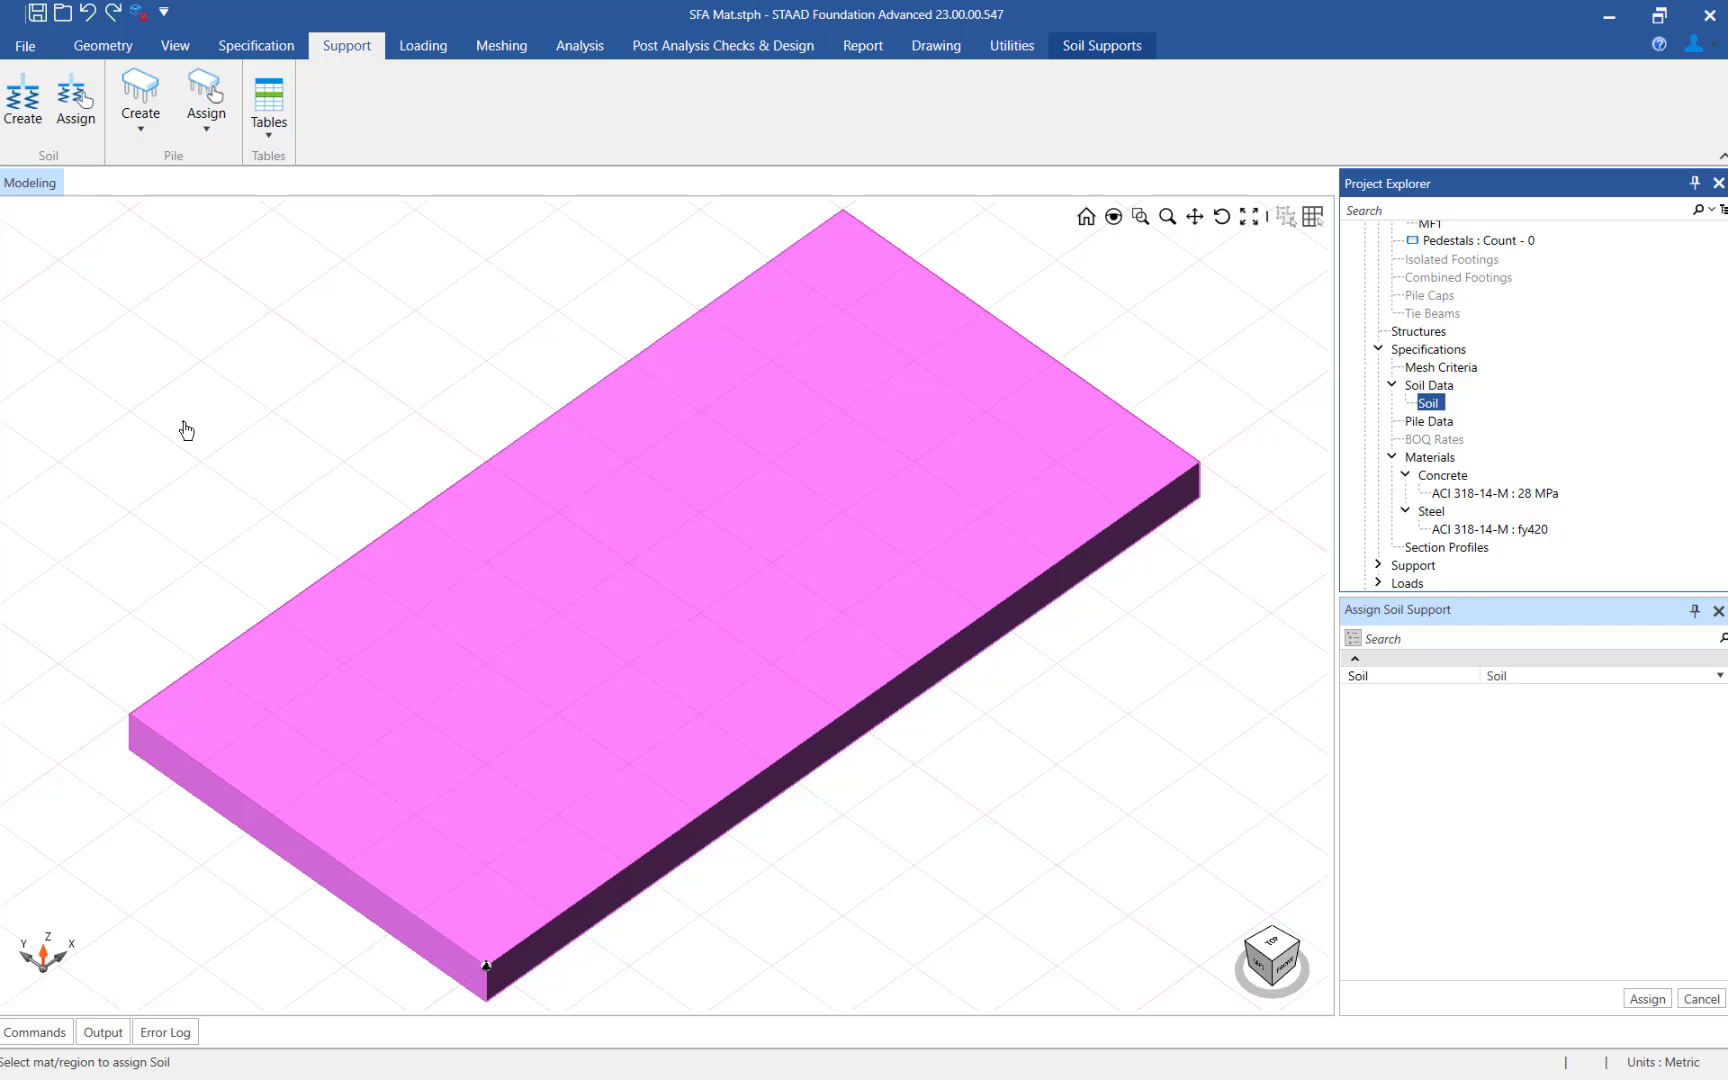
{"action": "left_click", "coordinate": [1647, 999]}
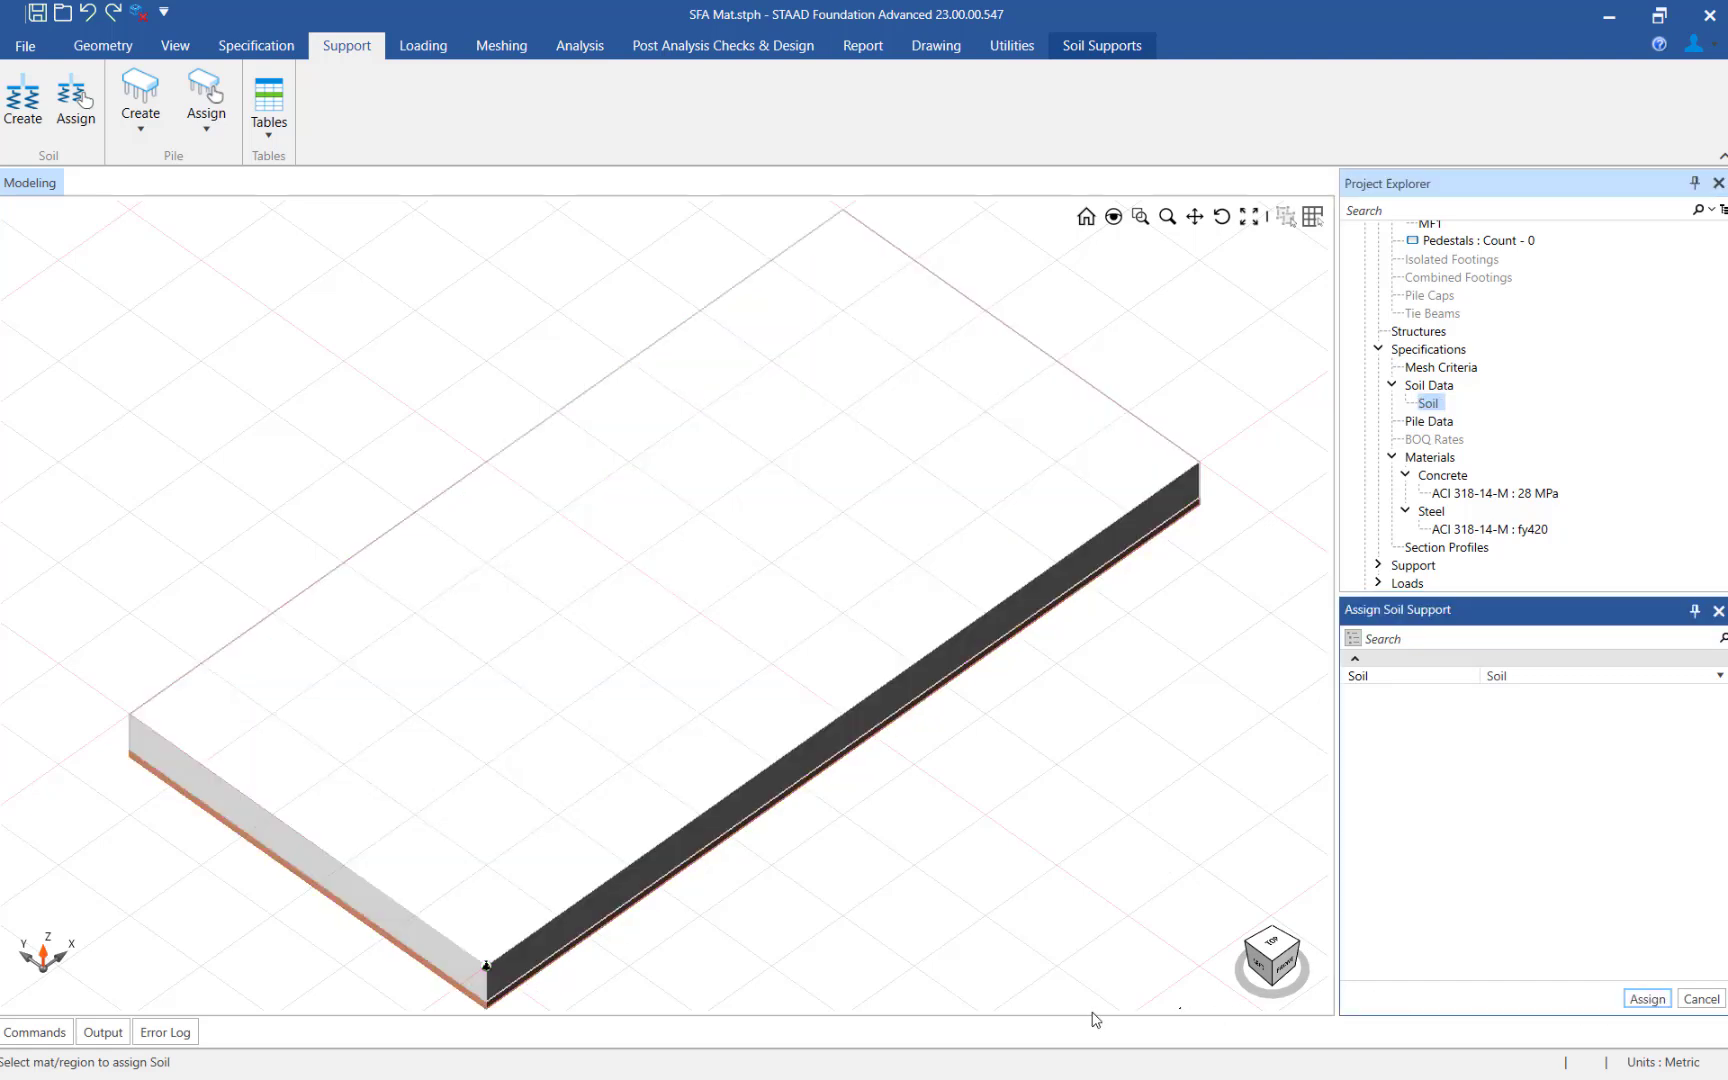
{"action": "left_click", "coordinate": [1260, 968]}
{"action": "left_click", "coordinate": [1260, 968]}
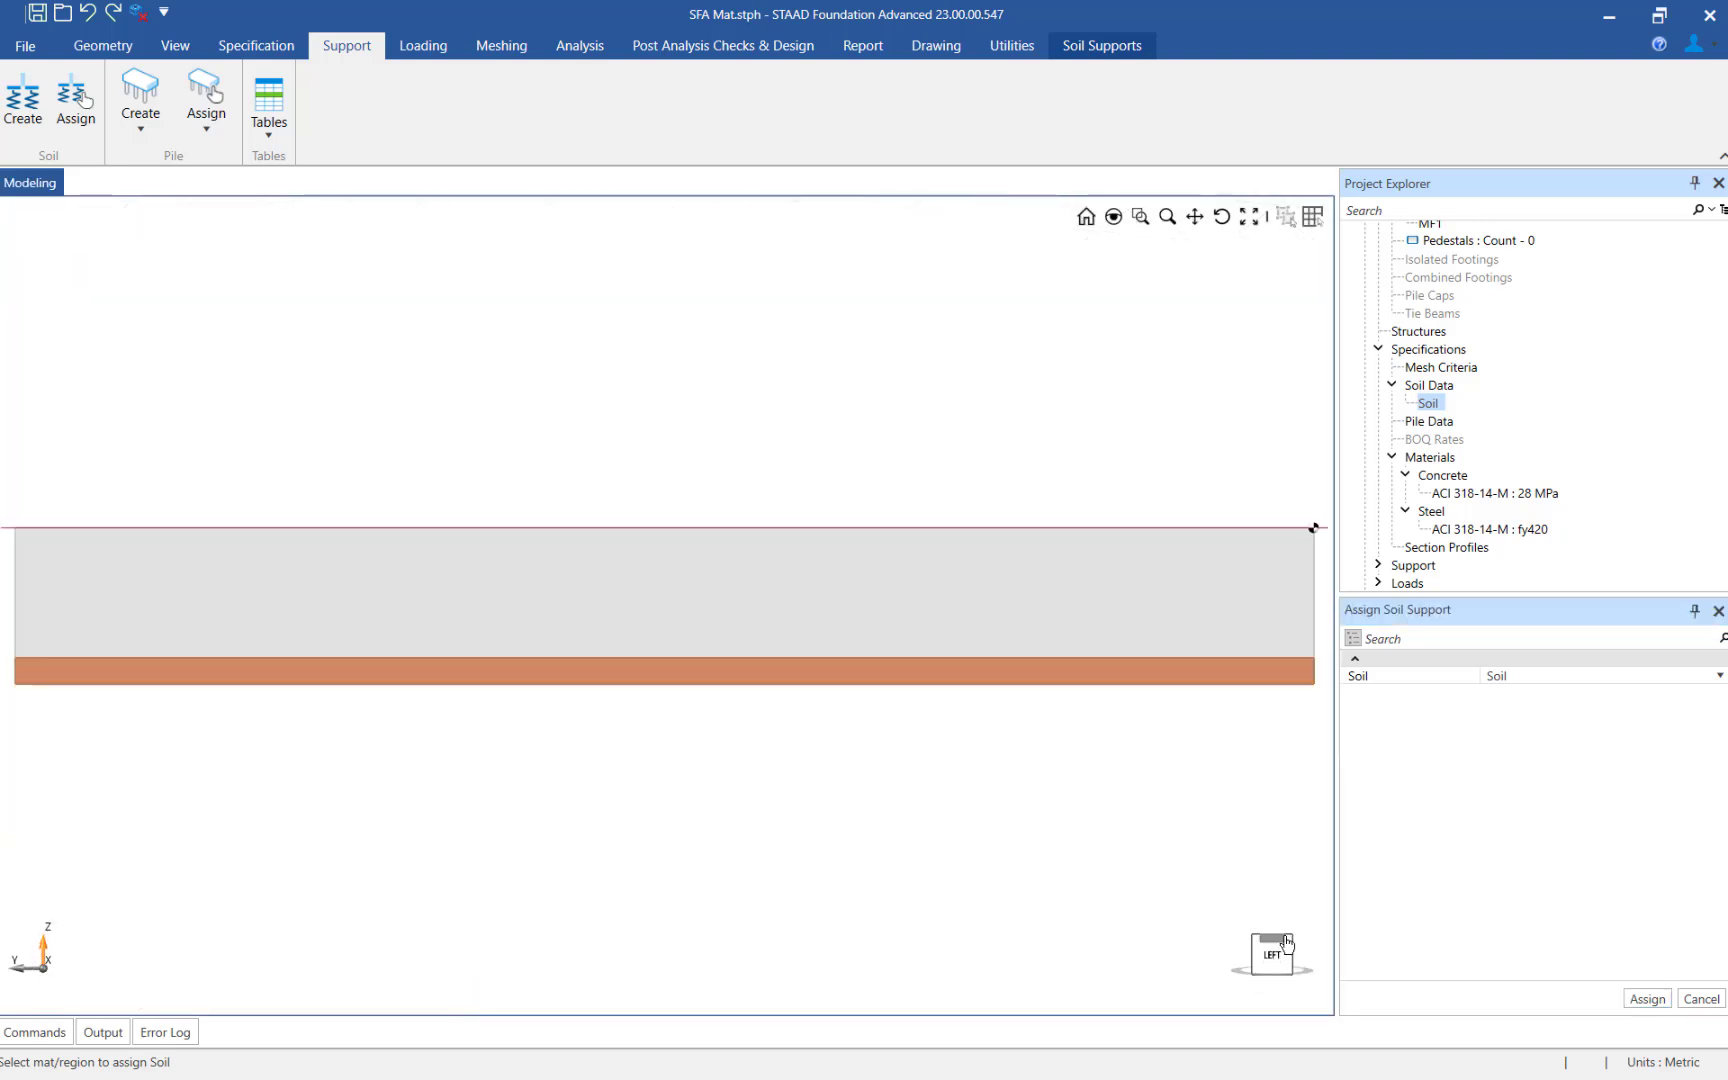
{"action": "left_click", "coordinate": [1291, 943]}
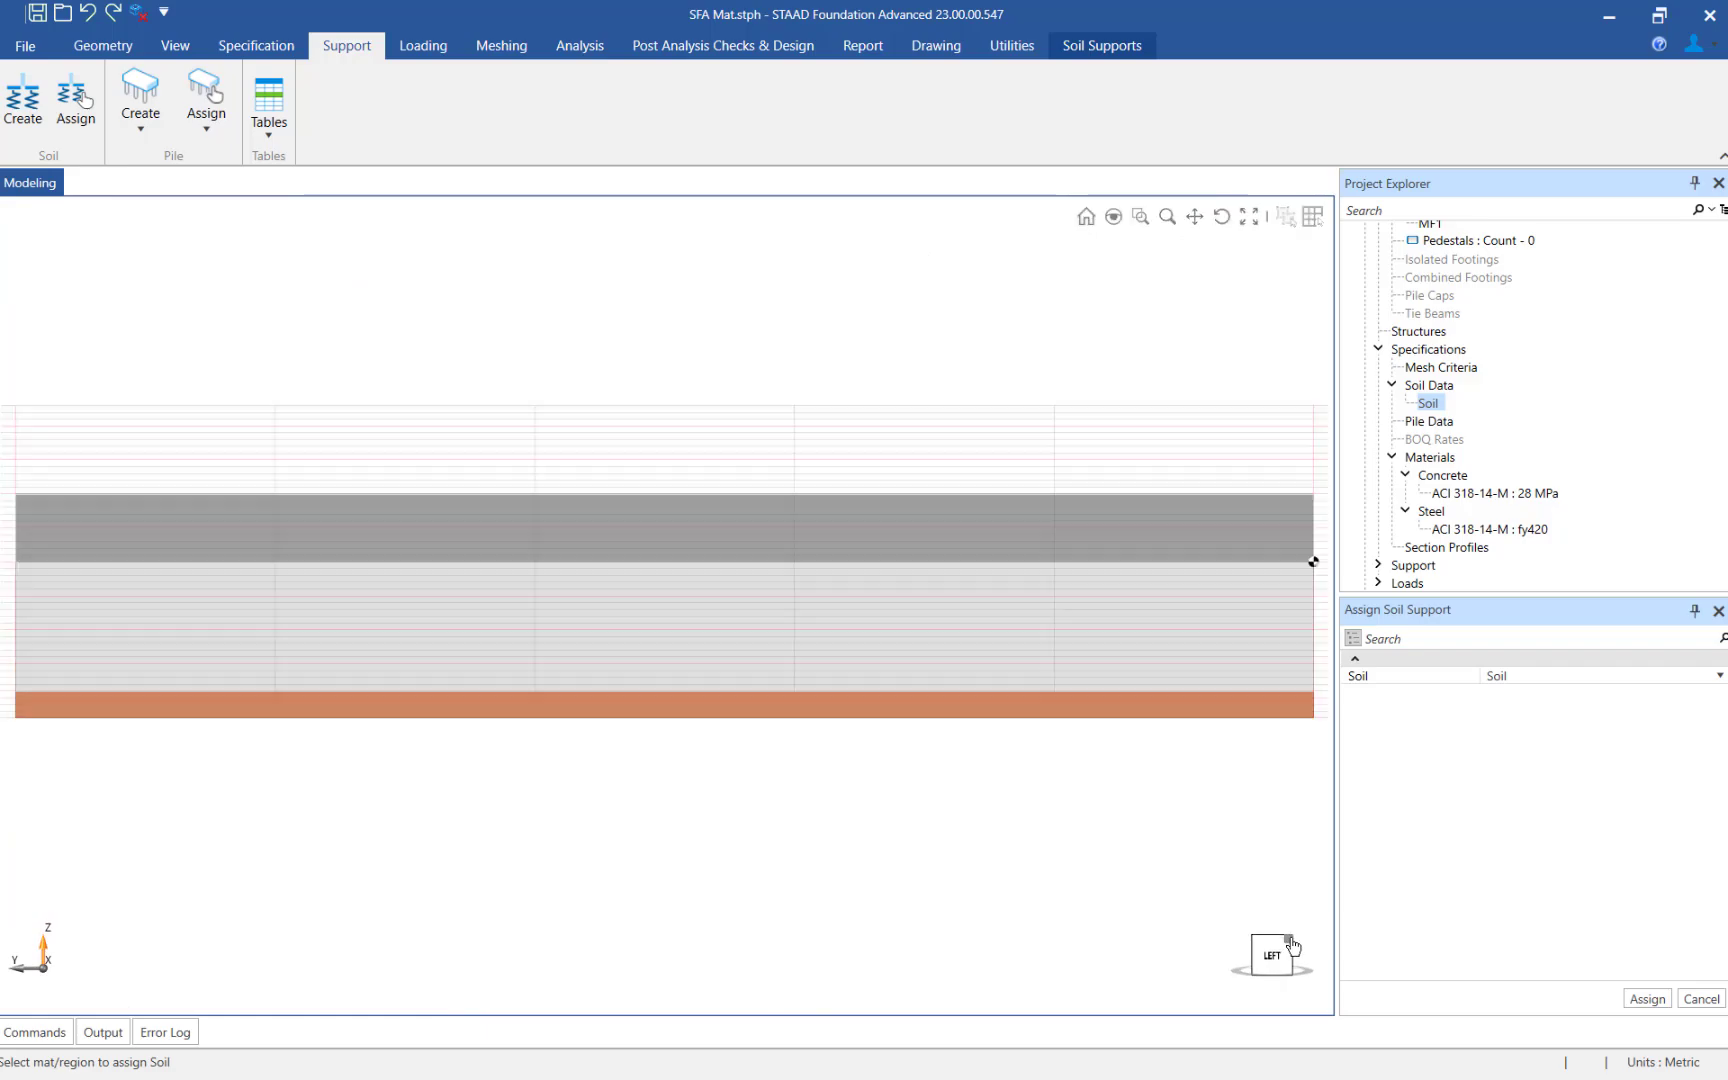